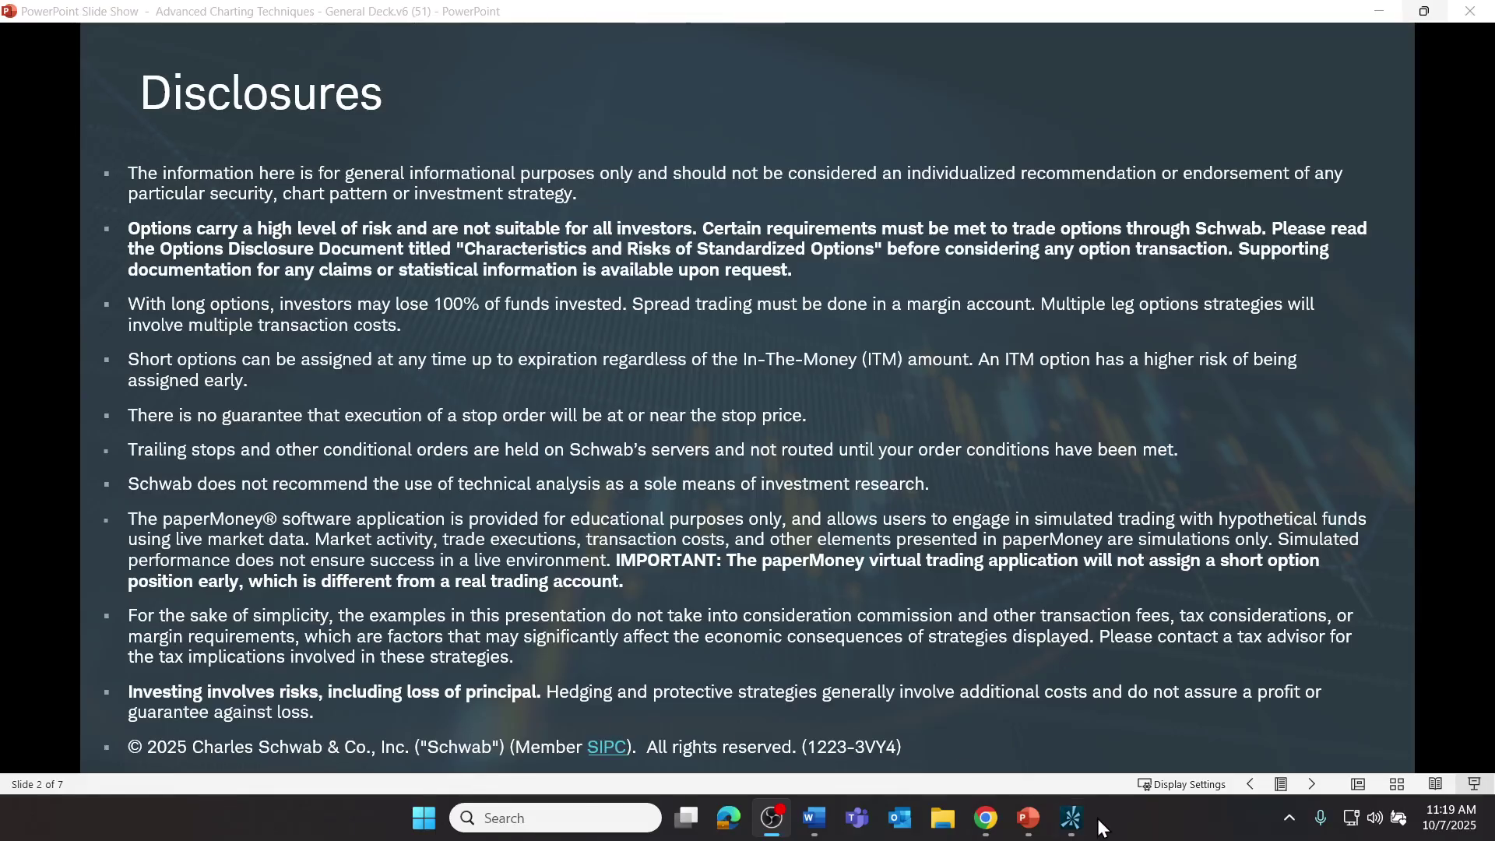
- Switch to the thinkorswim Charts window showing the one-year daily PG chart
left_click(1071, 817)
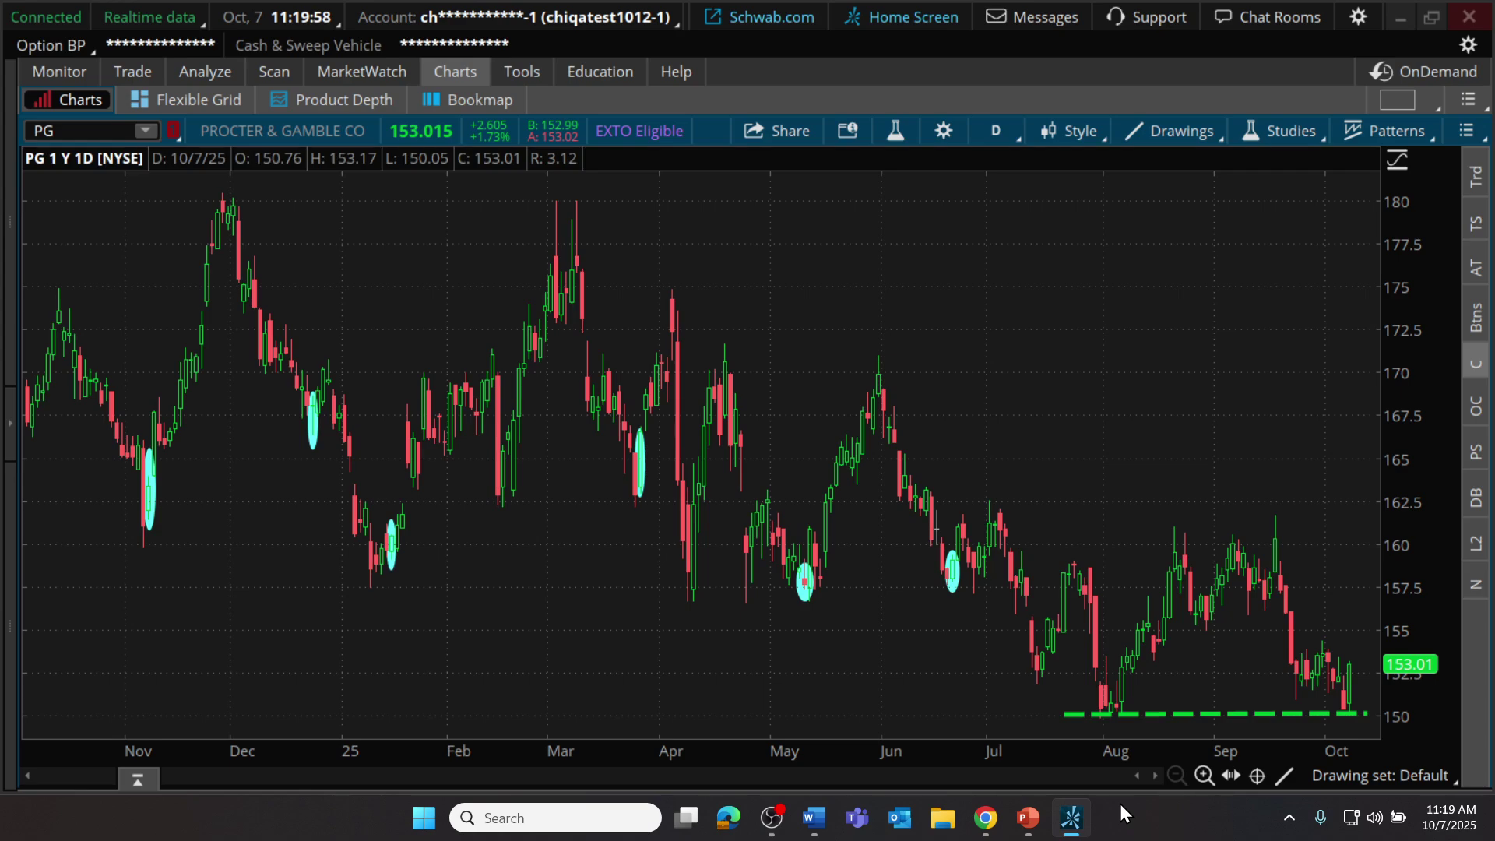
- Add StochasticDistanceOsc, found by searching 'dis', as a lower study on the PG chart
left_click(898, 129)
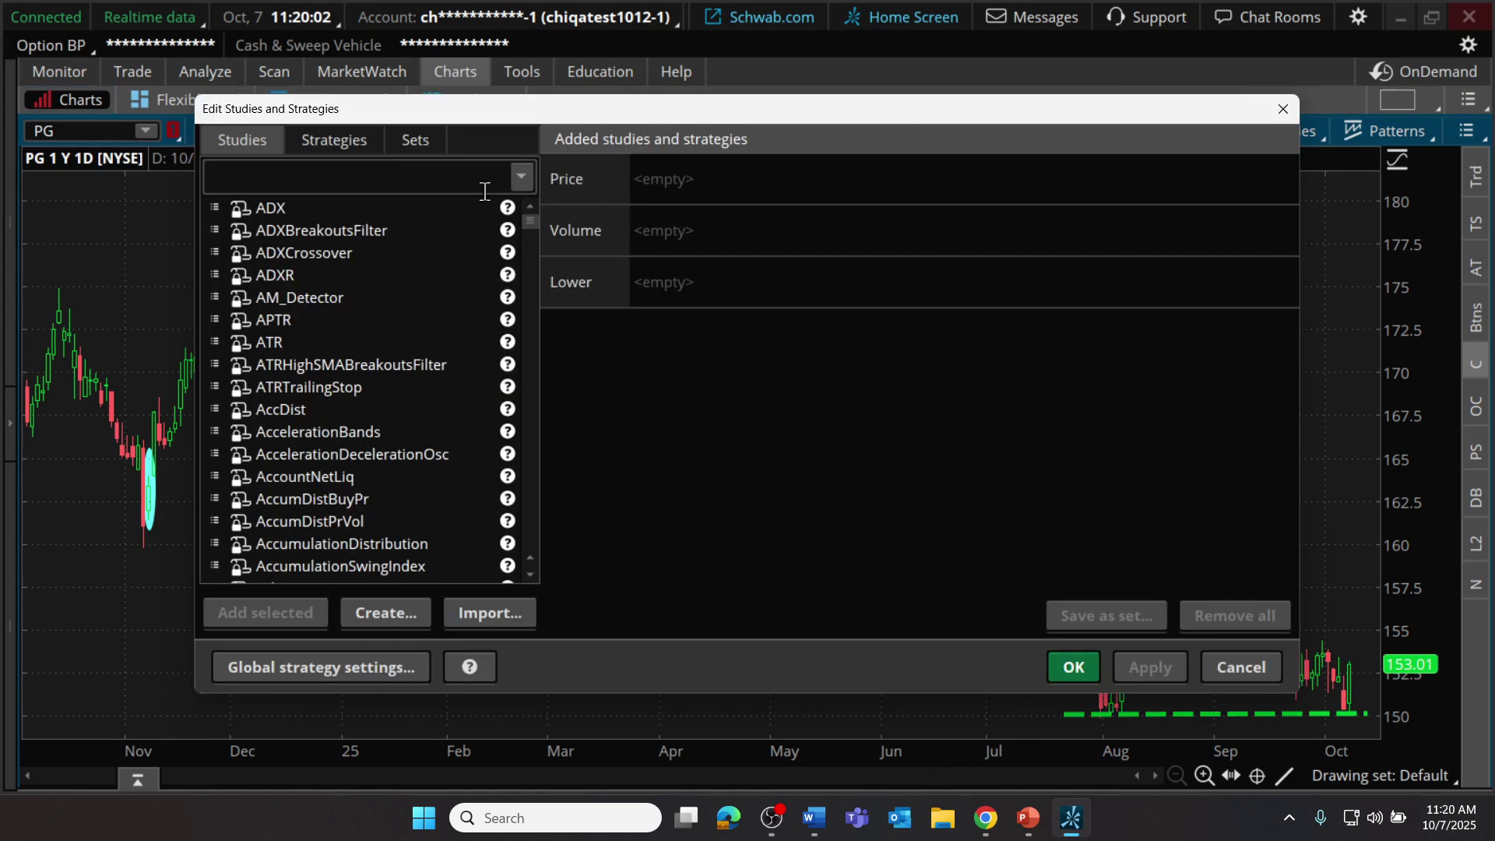
type("dis")
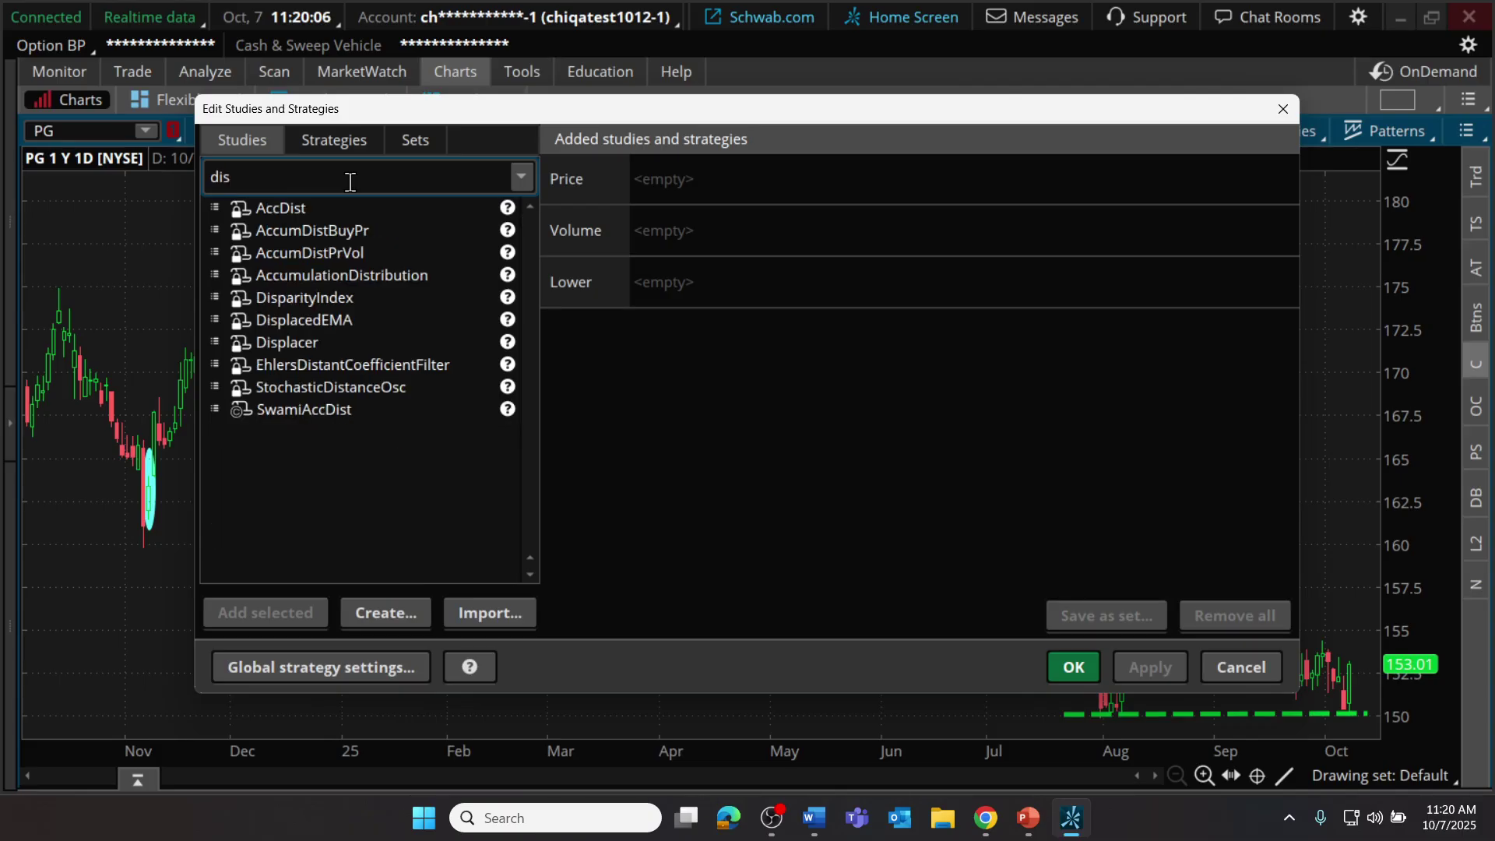
left_click(309, 396)
left_click(260, 617)
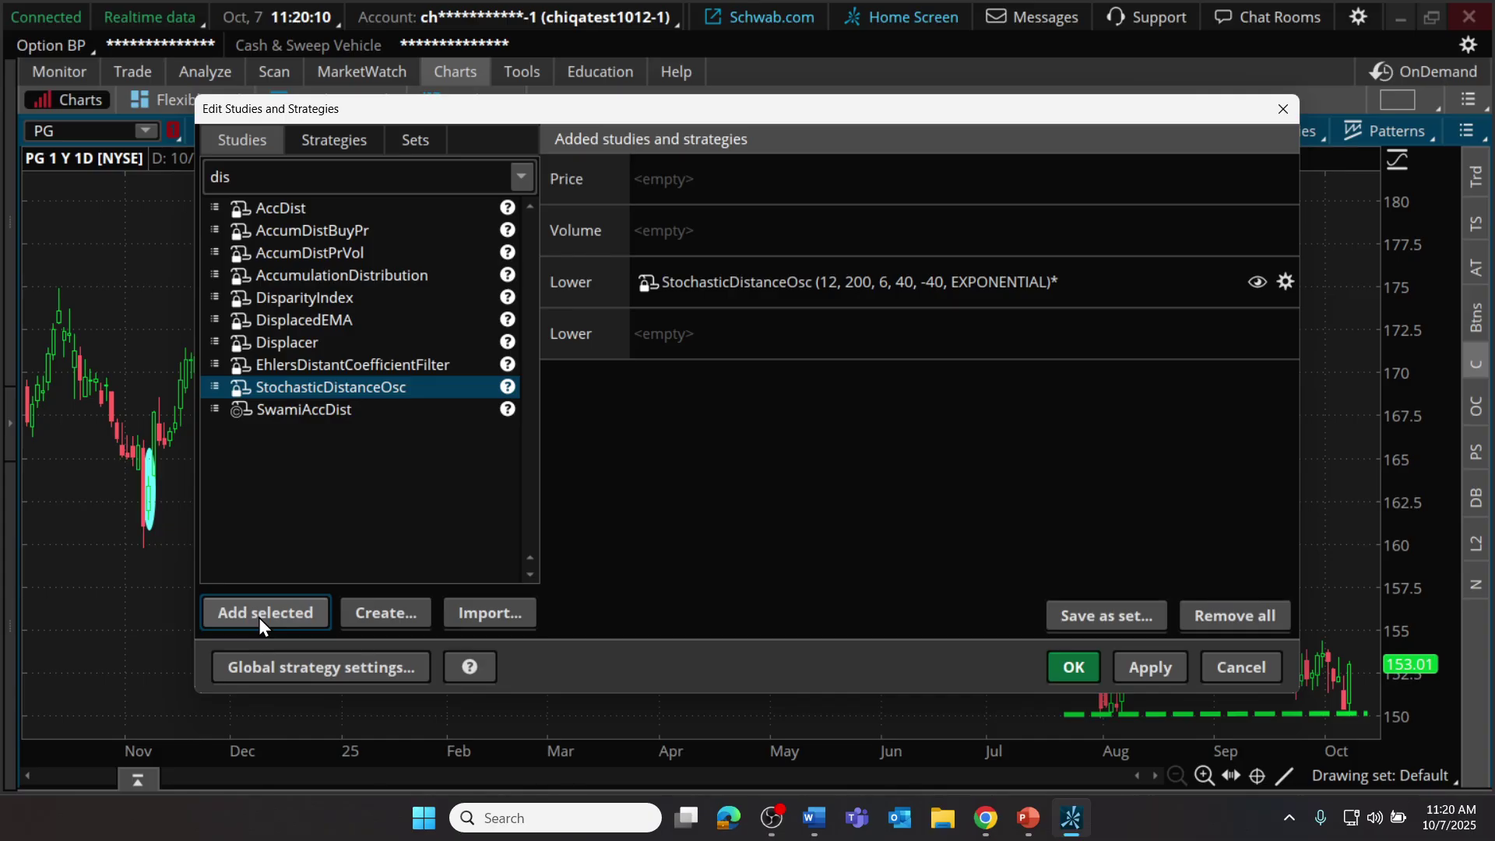
left_click(1152, 668)
left_click(1074, 667)
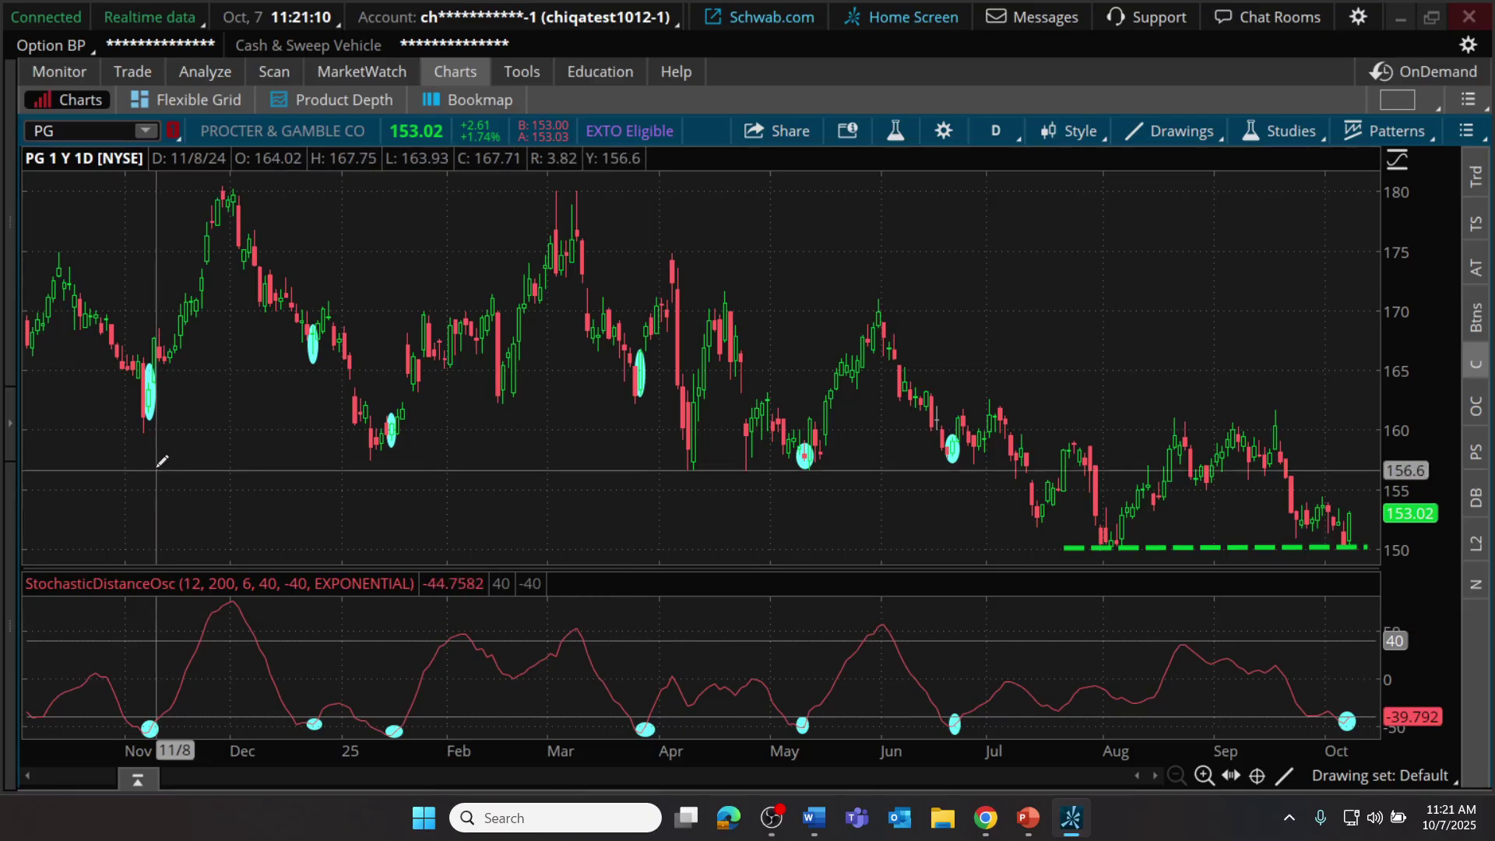
mouse_move(154, 393)
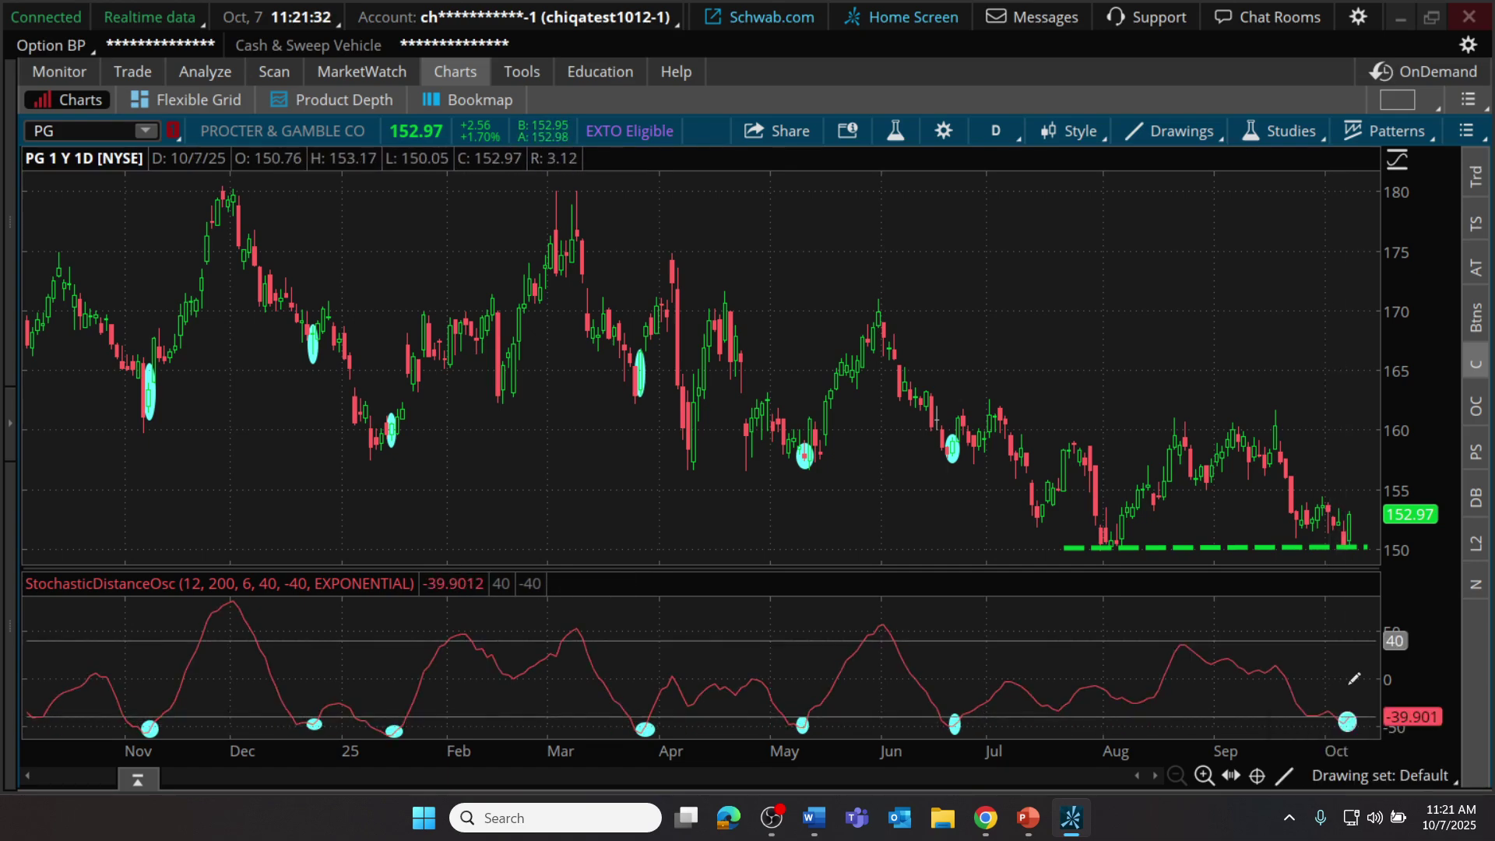
mouse_move(1109, 542)
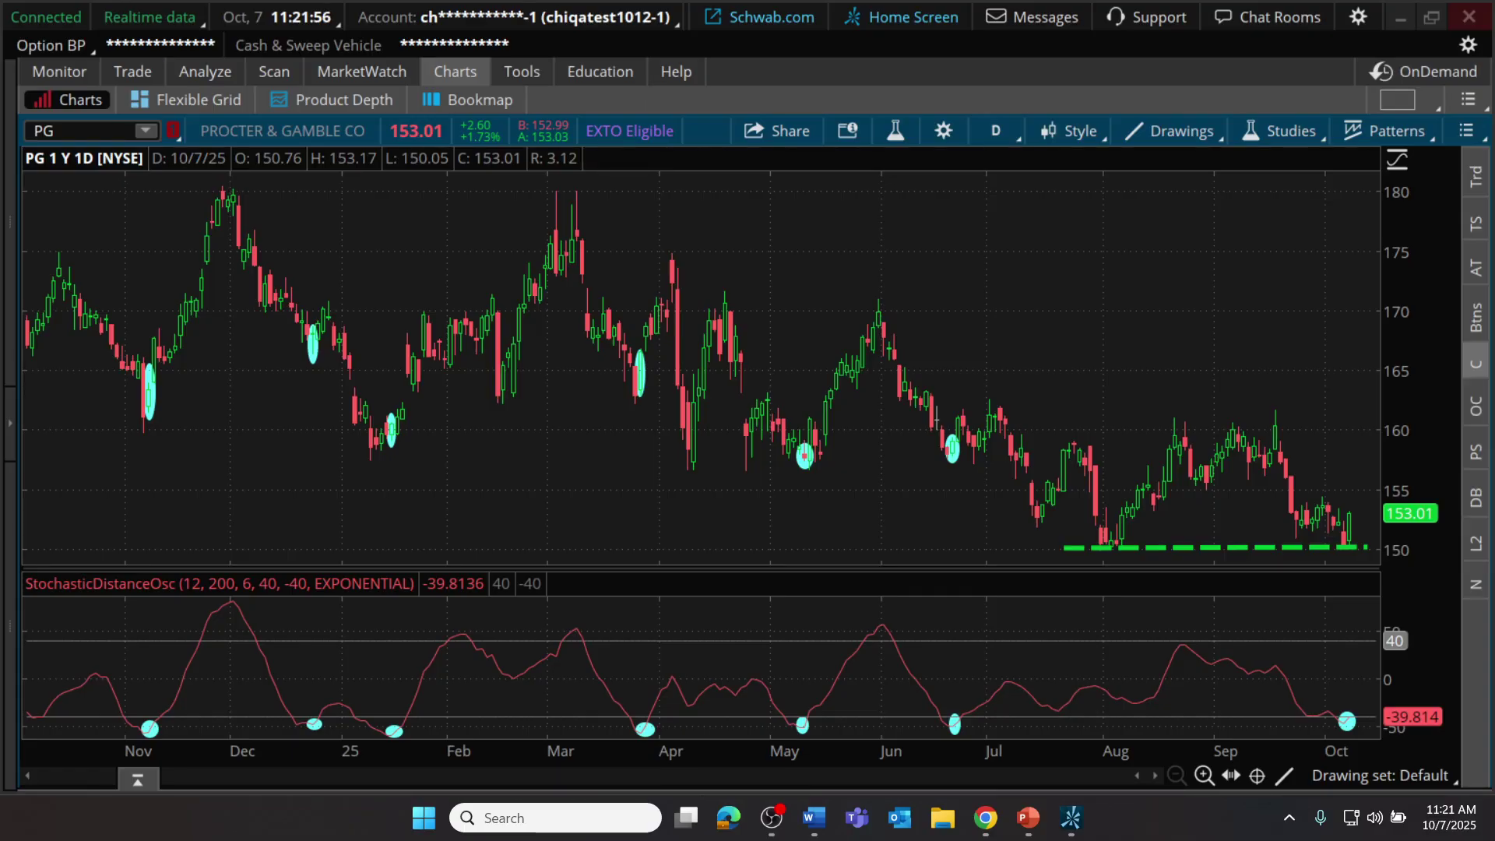
left_click(273, 71)
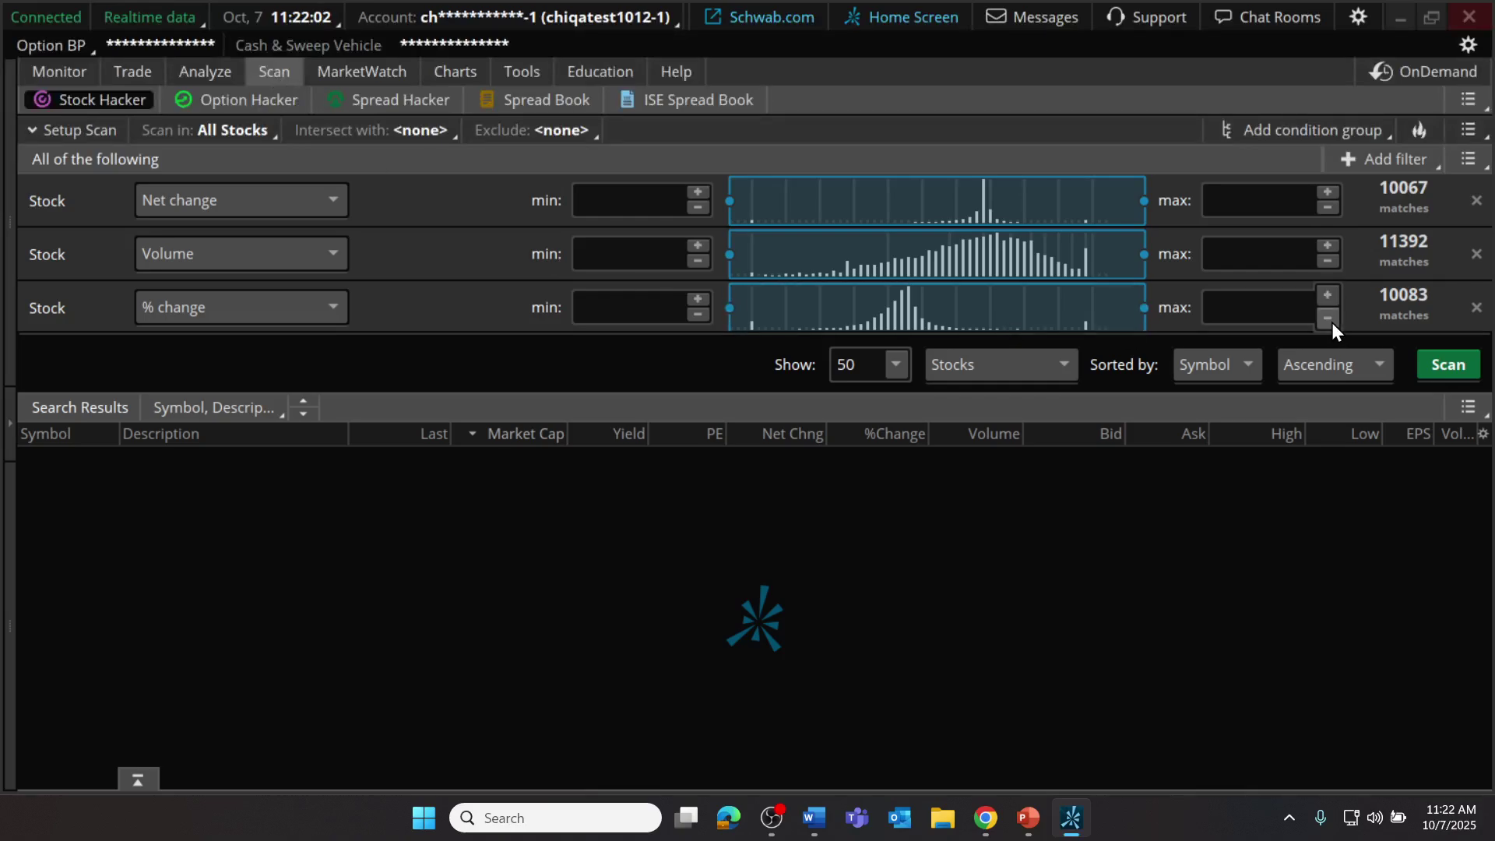
- Delete the Net change, Volume and % change filters from the Stock Hacker scan
left_click(1476, 203)
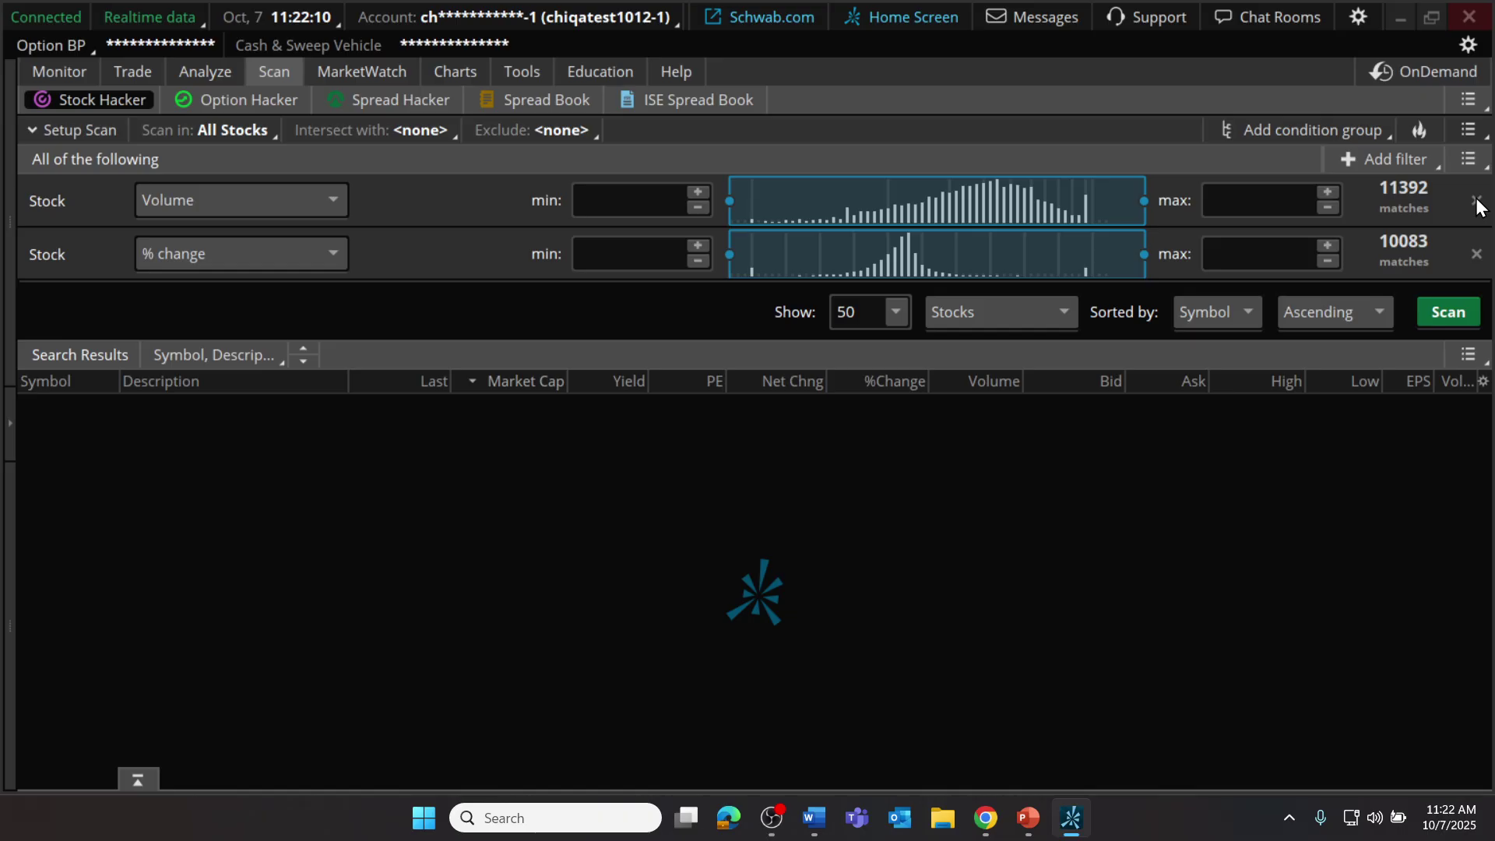
left_click(1477, 202)
left_click(1477, 202)
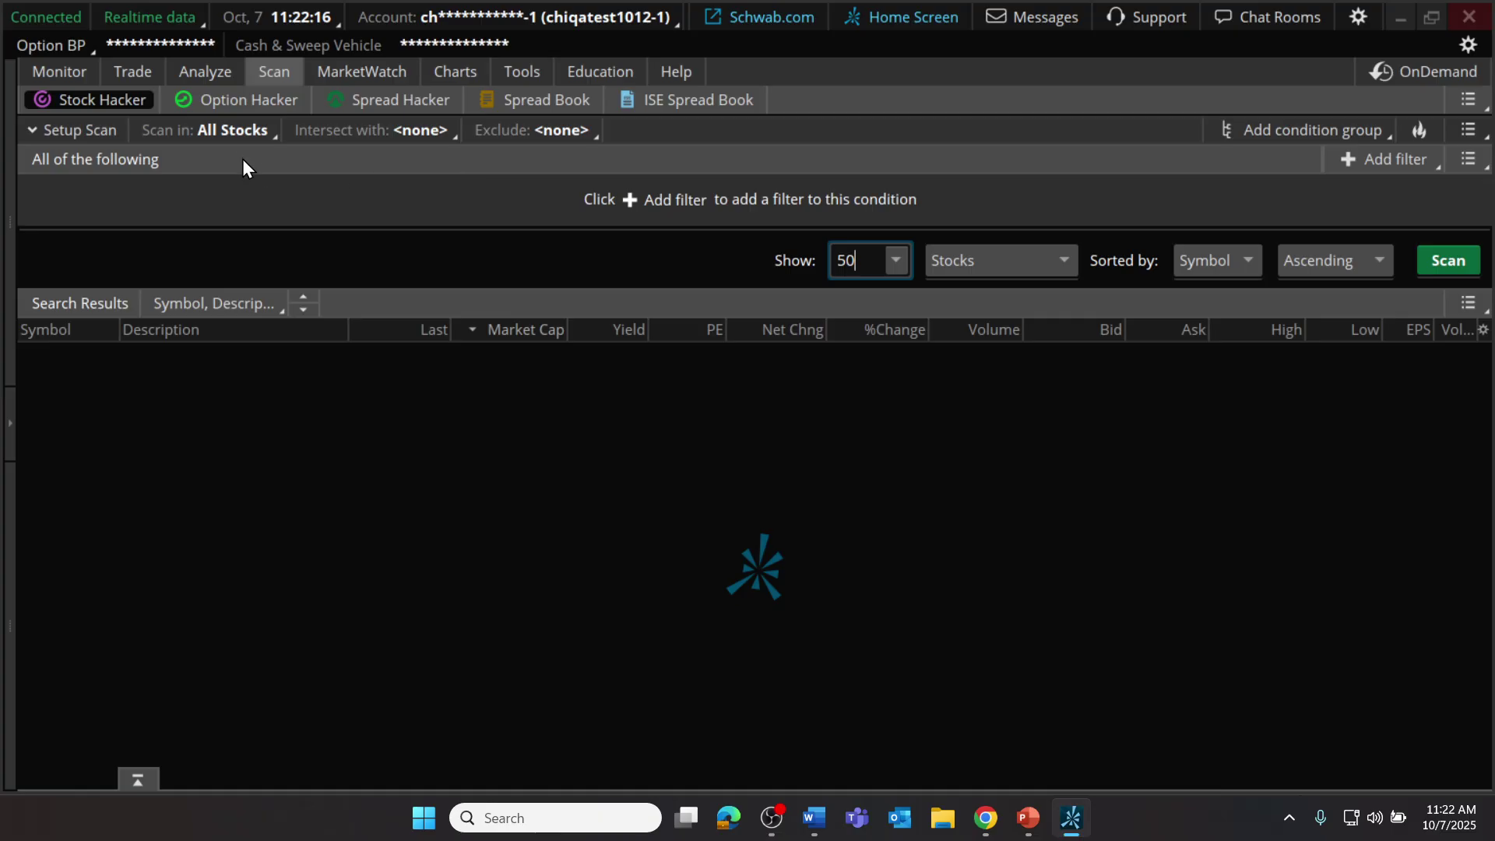
left_click(226, 127)
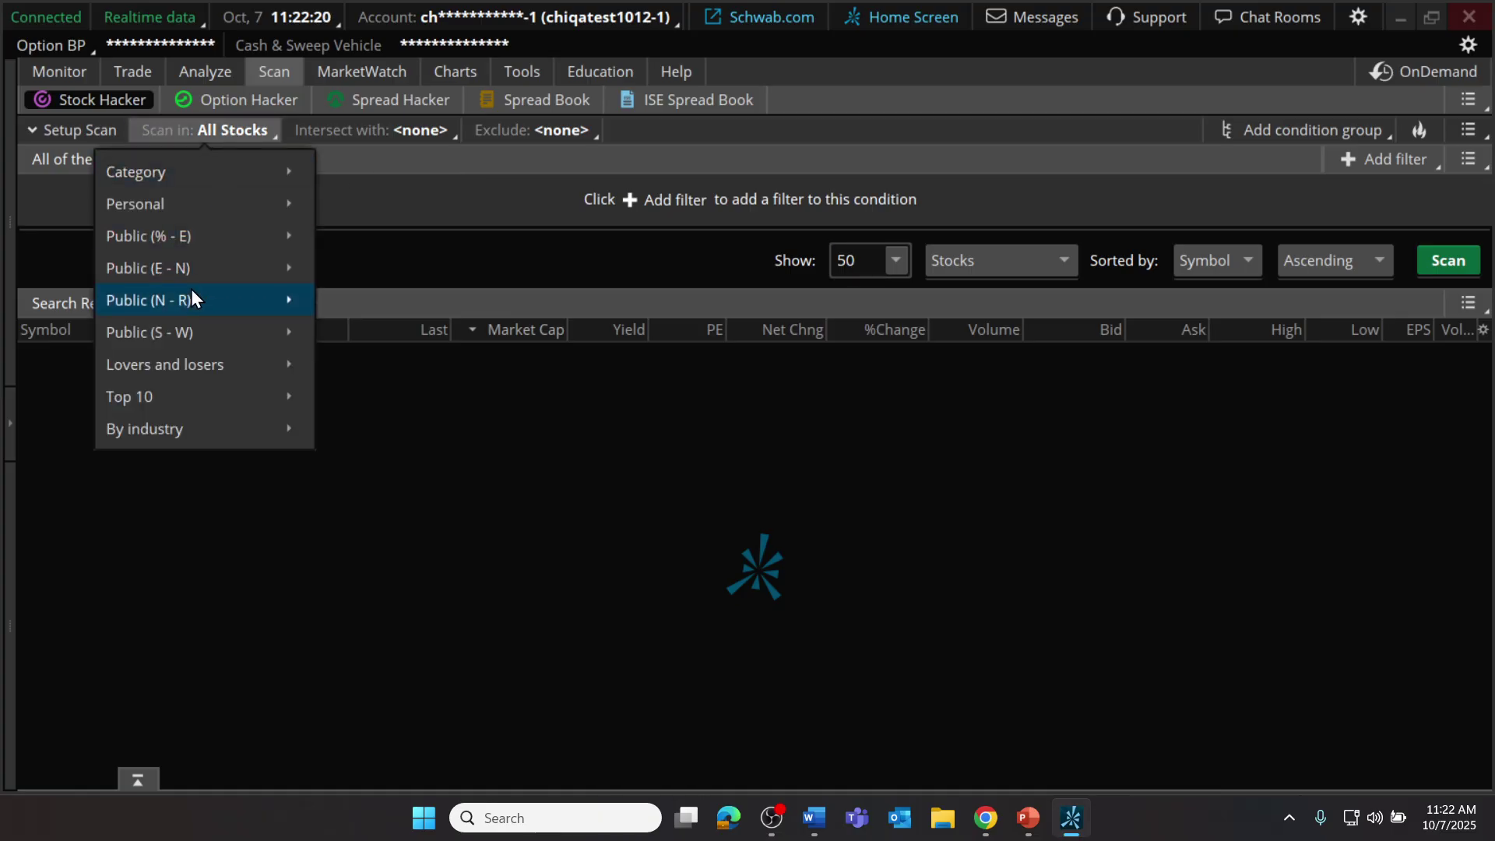
- Change the scan universe from All Stocks to the S&P 500
mouse_move(184, 334)
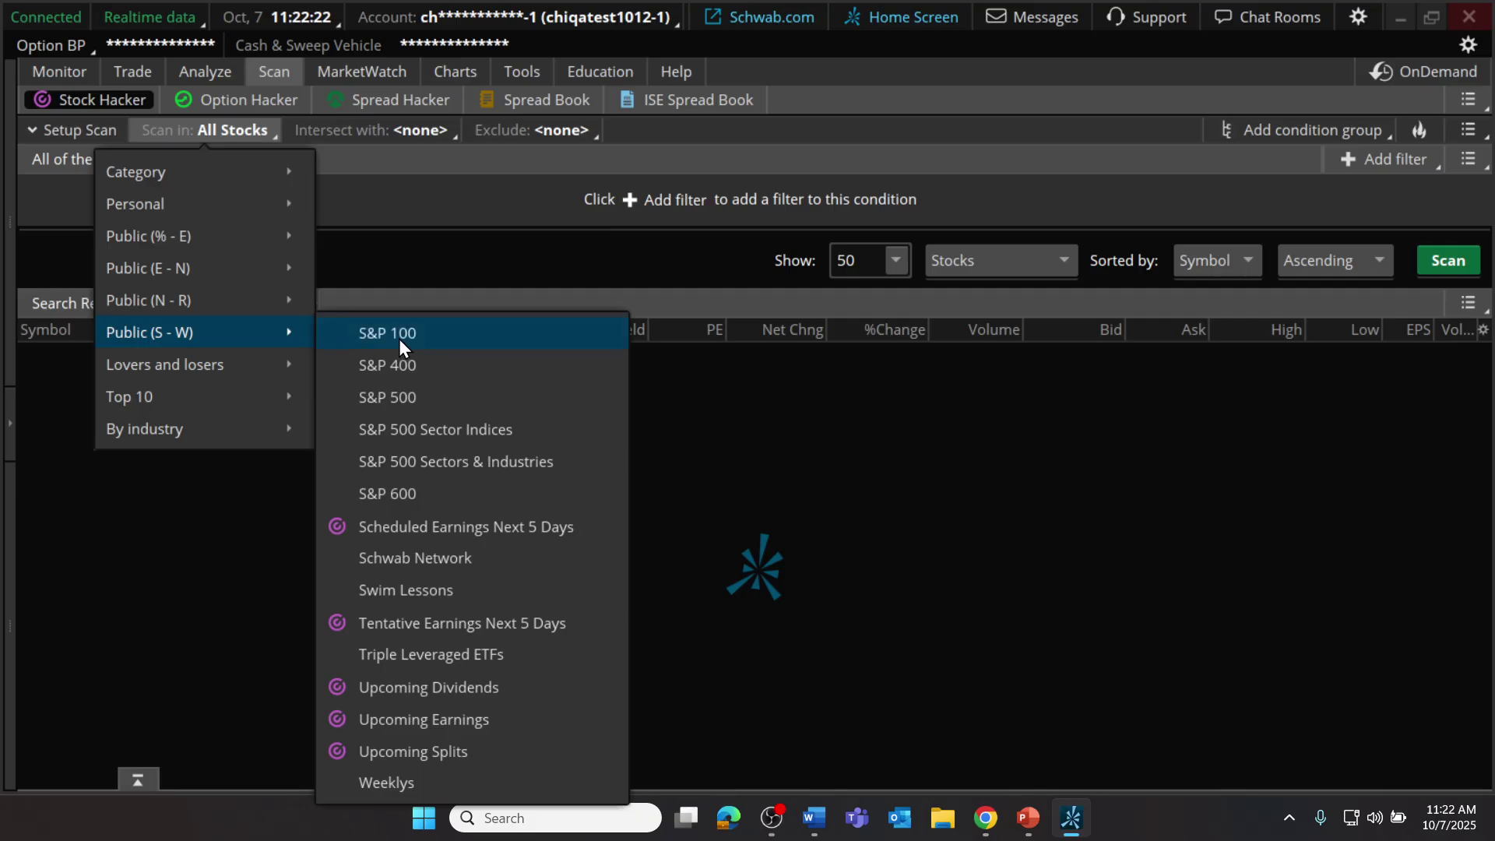
left_click(397, 398)
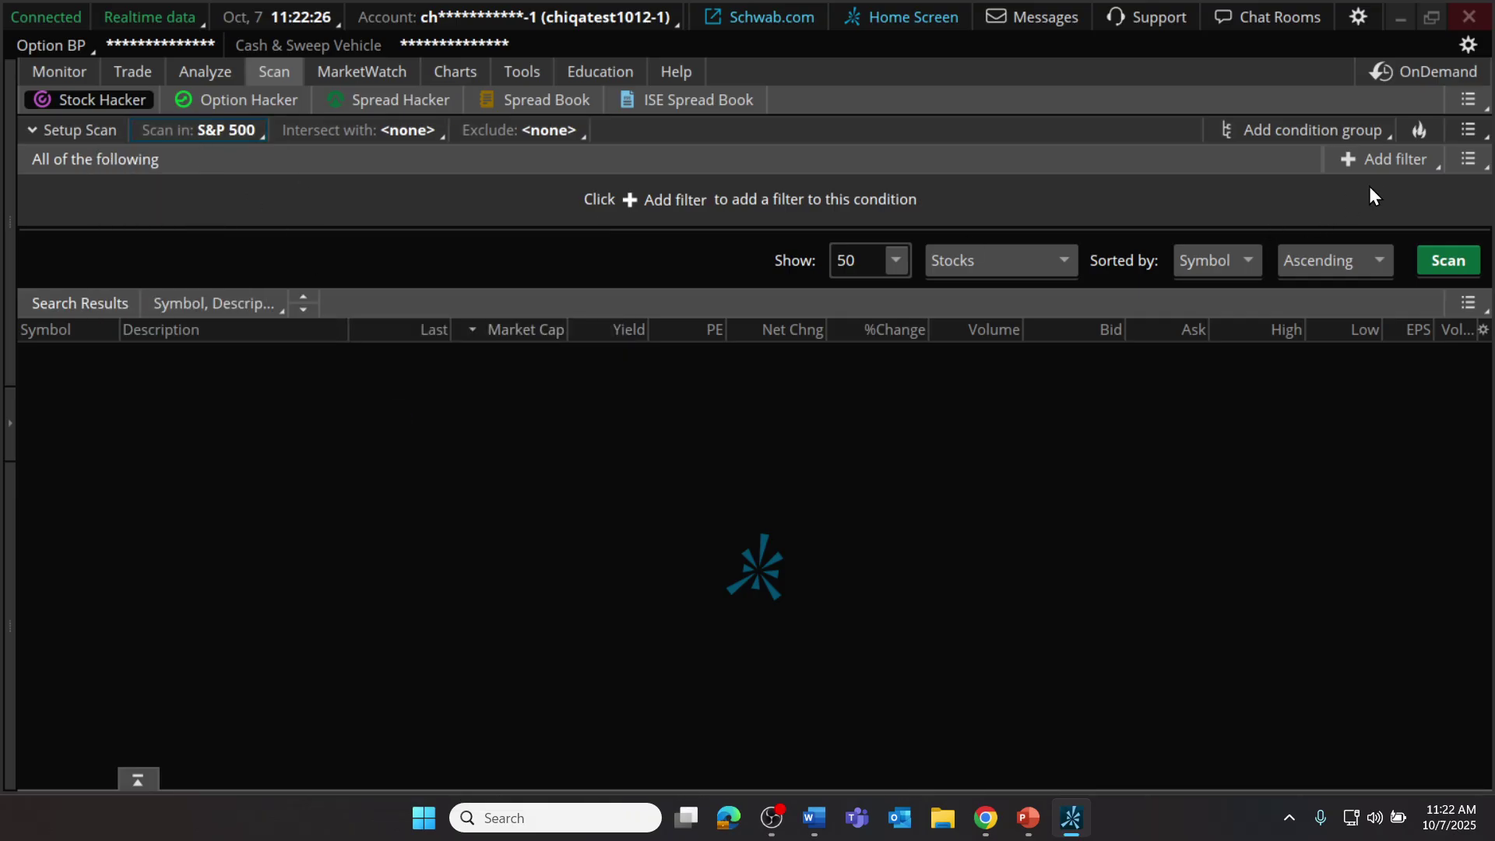
left_click(1384, 159)
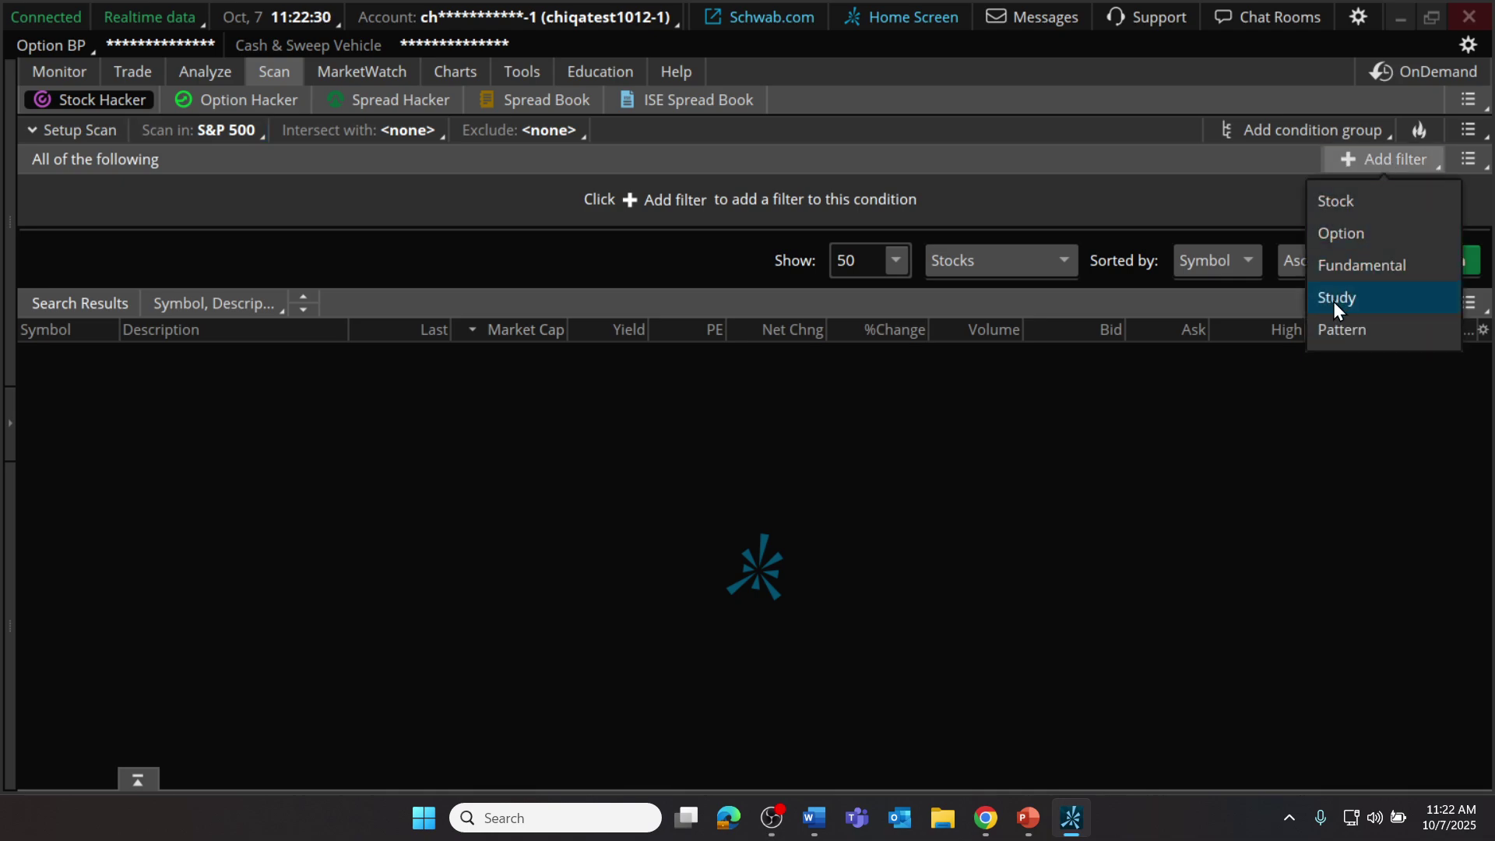
- Add two ADXCrossover study filters and bring up the first filter's study choices
left_click(1332, 302)
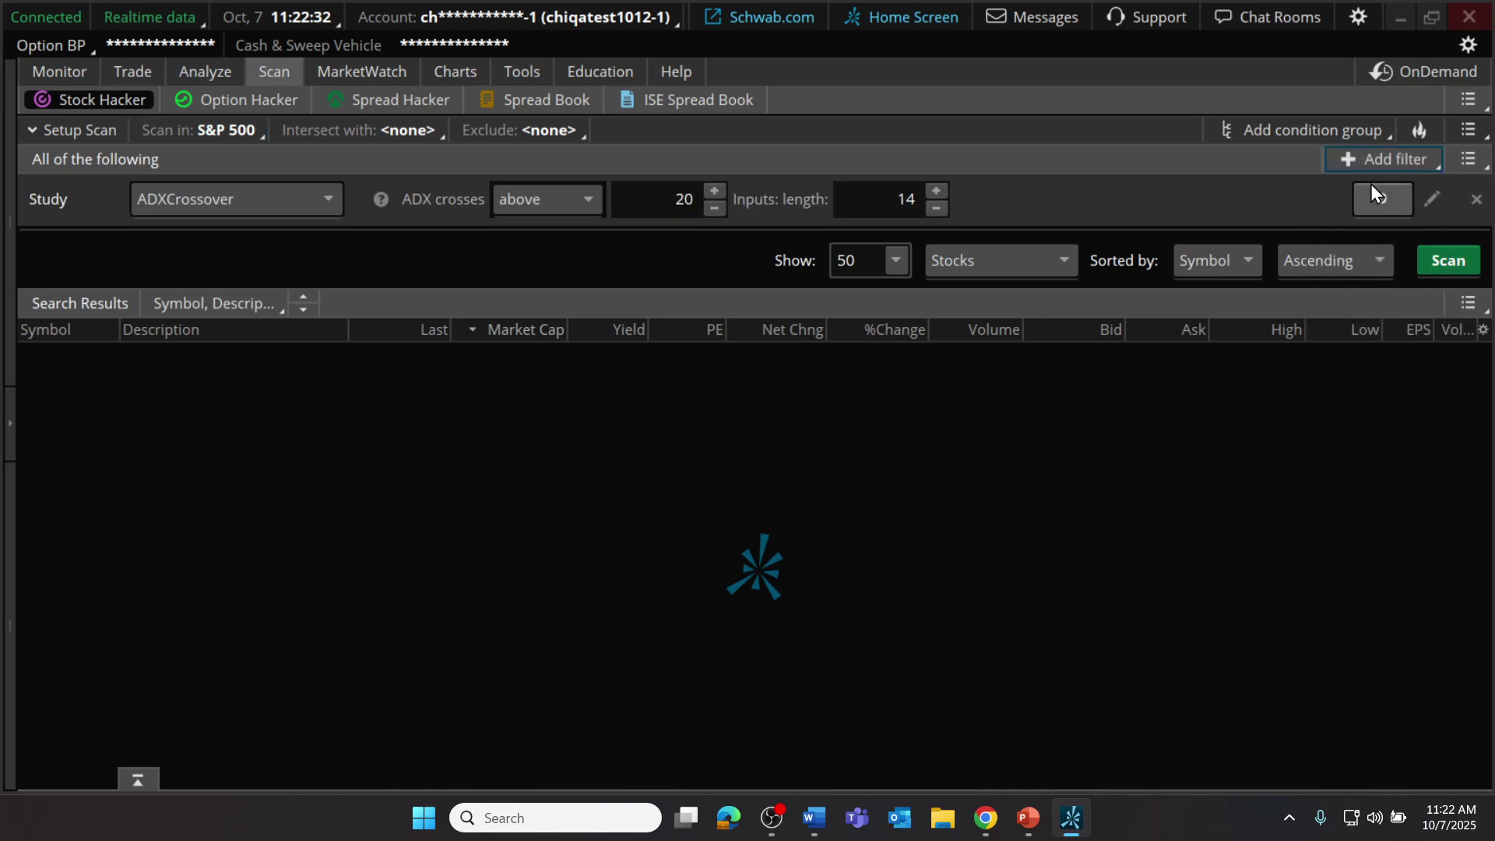
left_click(1375, 160)
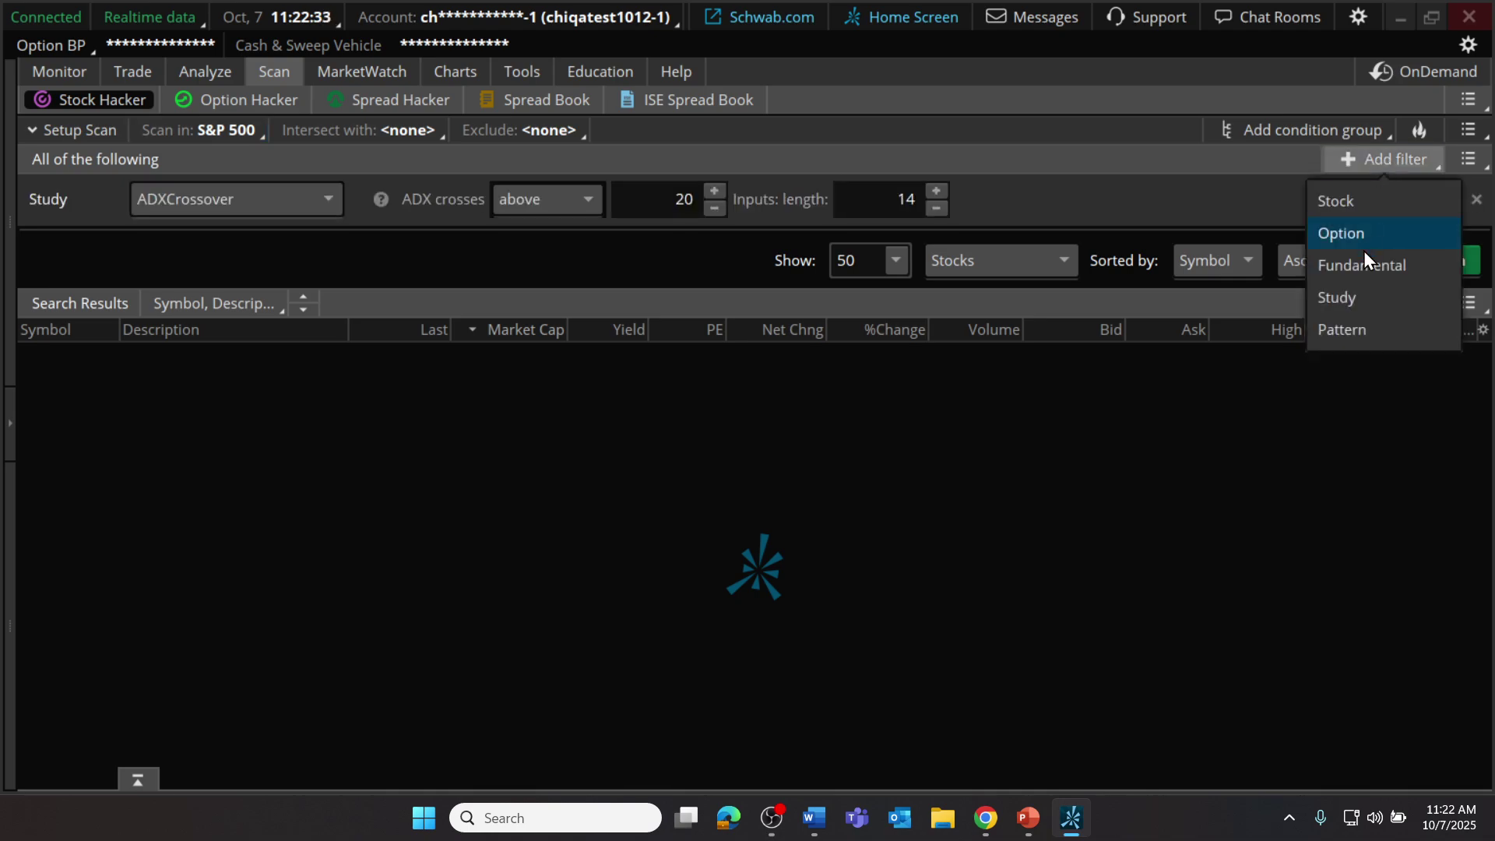
left_click(1343, 297)
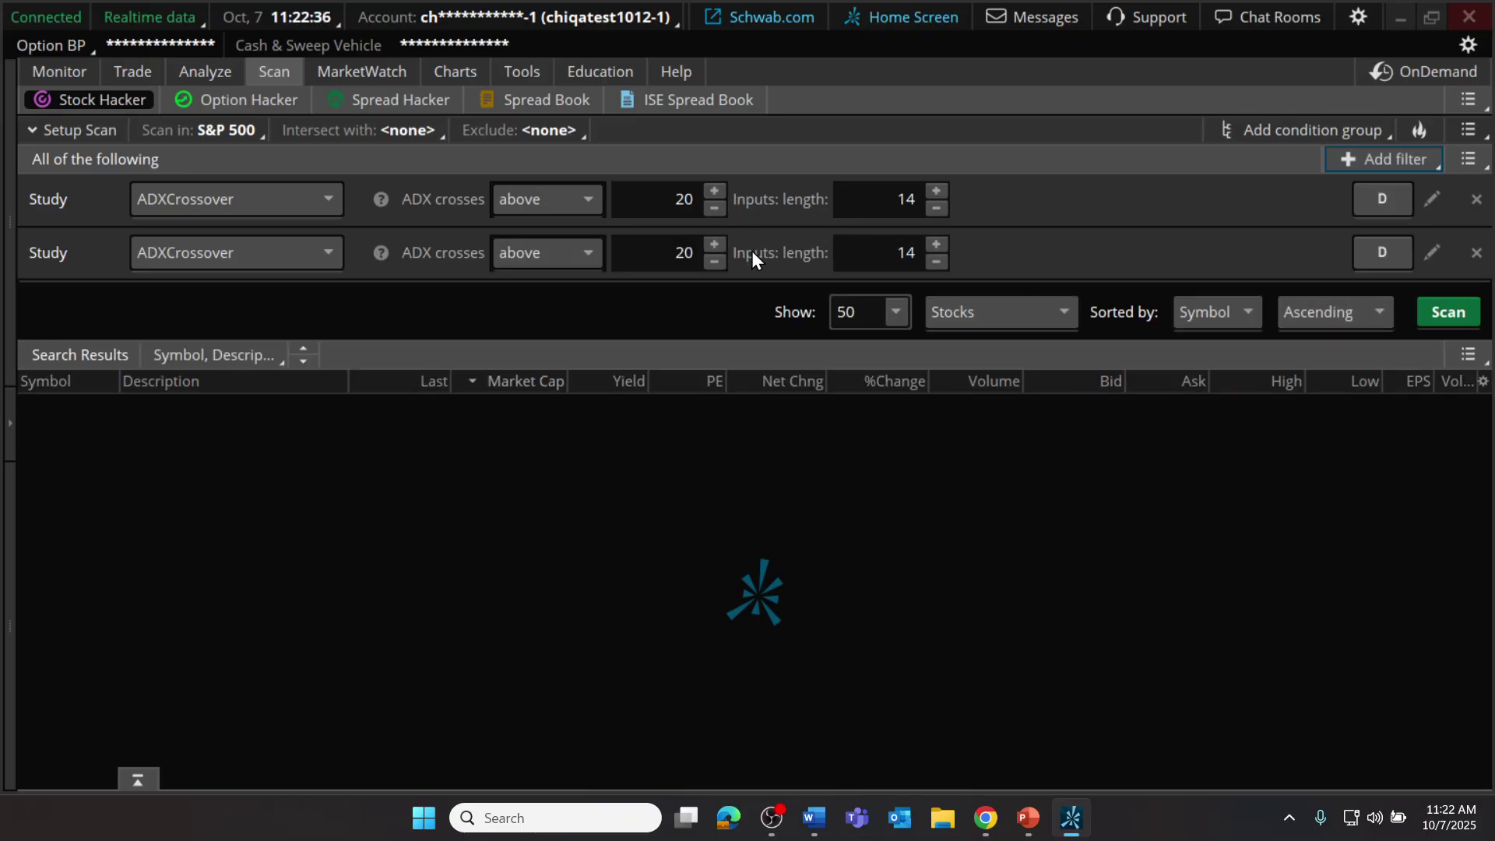
left_click(274, 195)
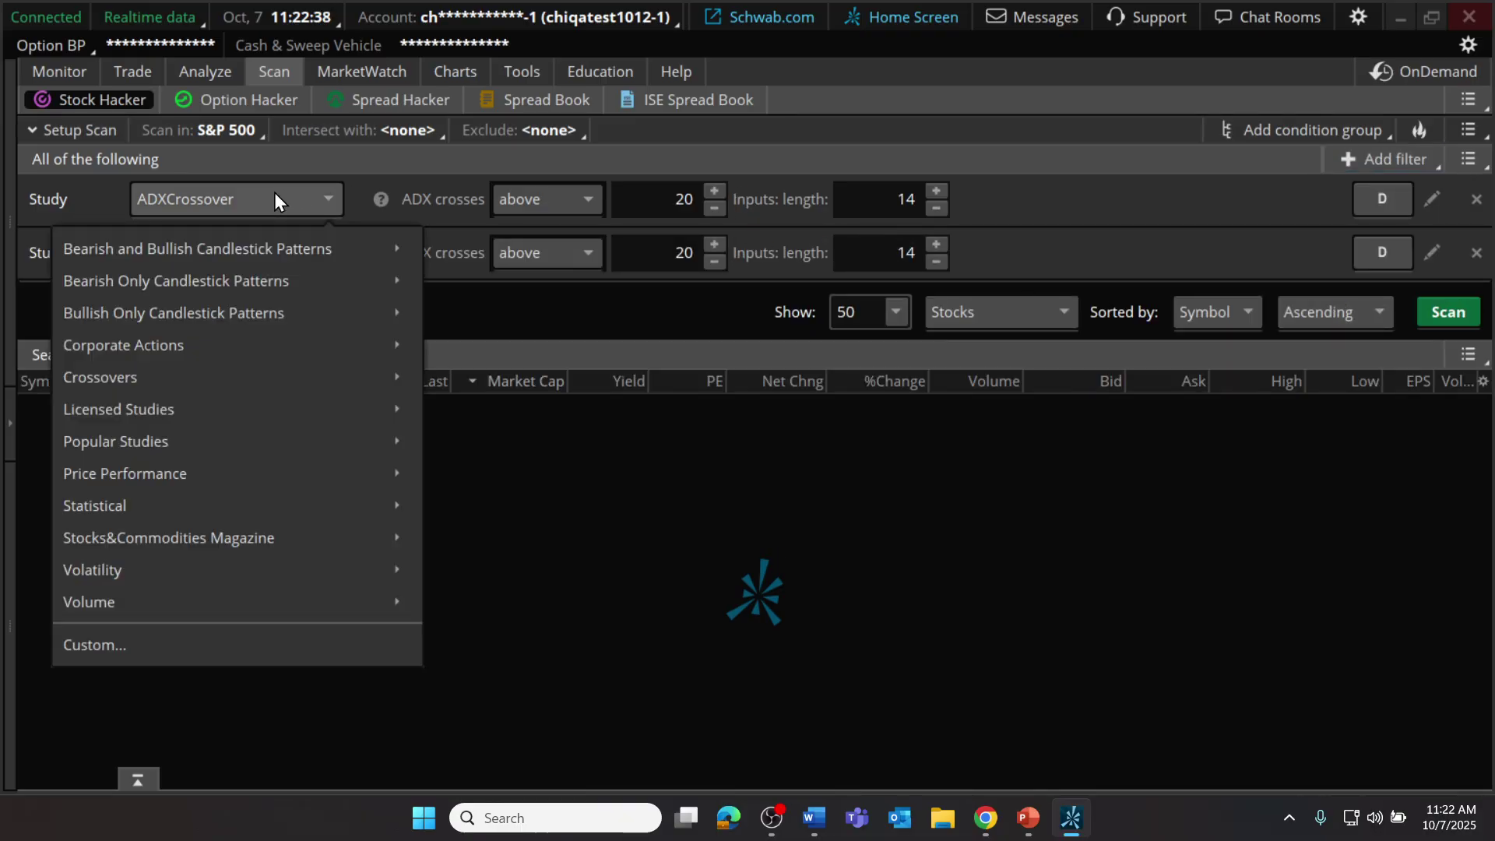
mouse_move(207, 483)
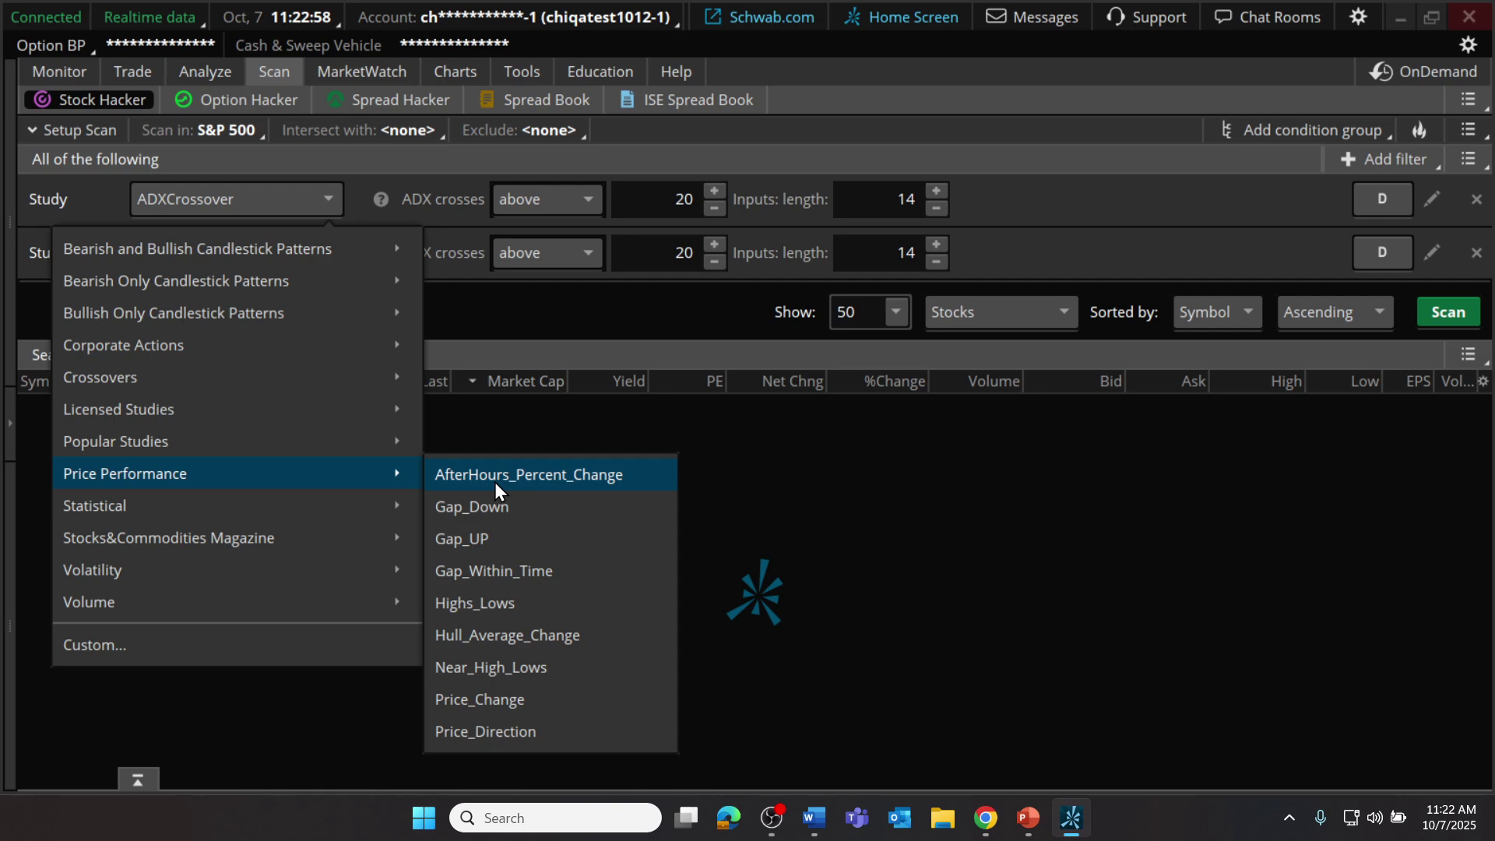
- Set the first filter to Near_High_Lows within 20% of the 252-period high
left_click(484, 668)
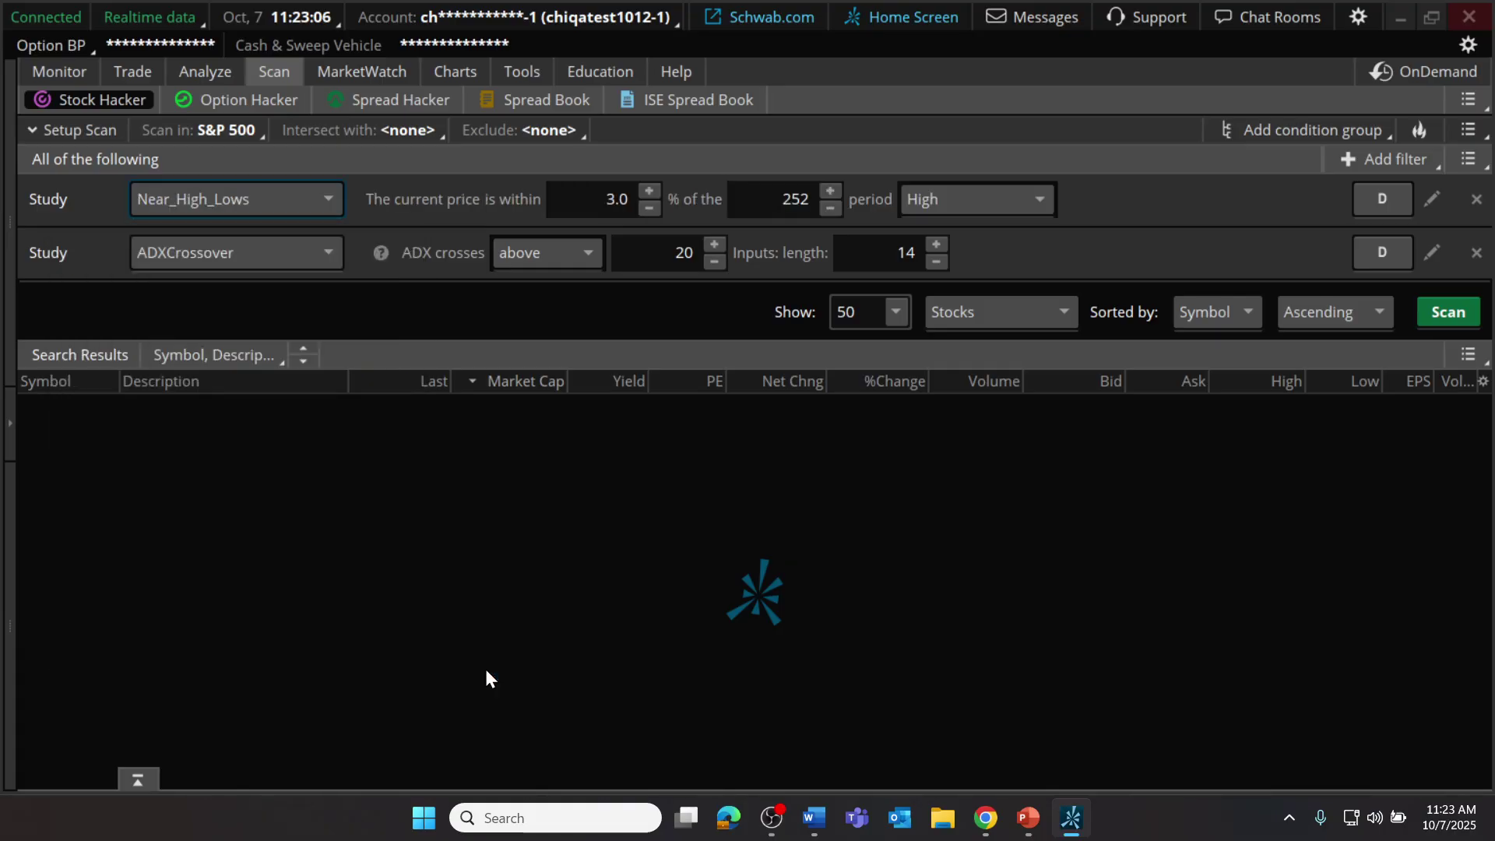
left_click(599, 199)
type("2")
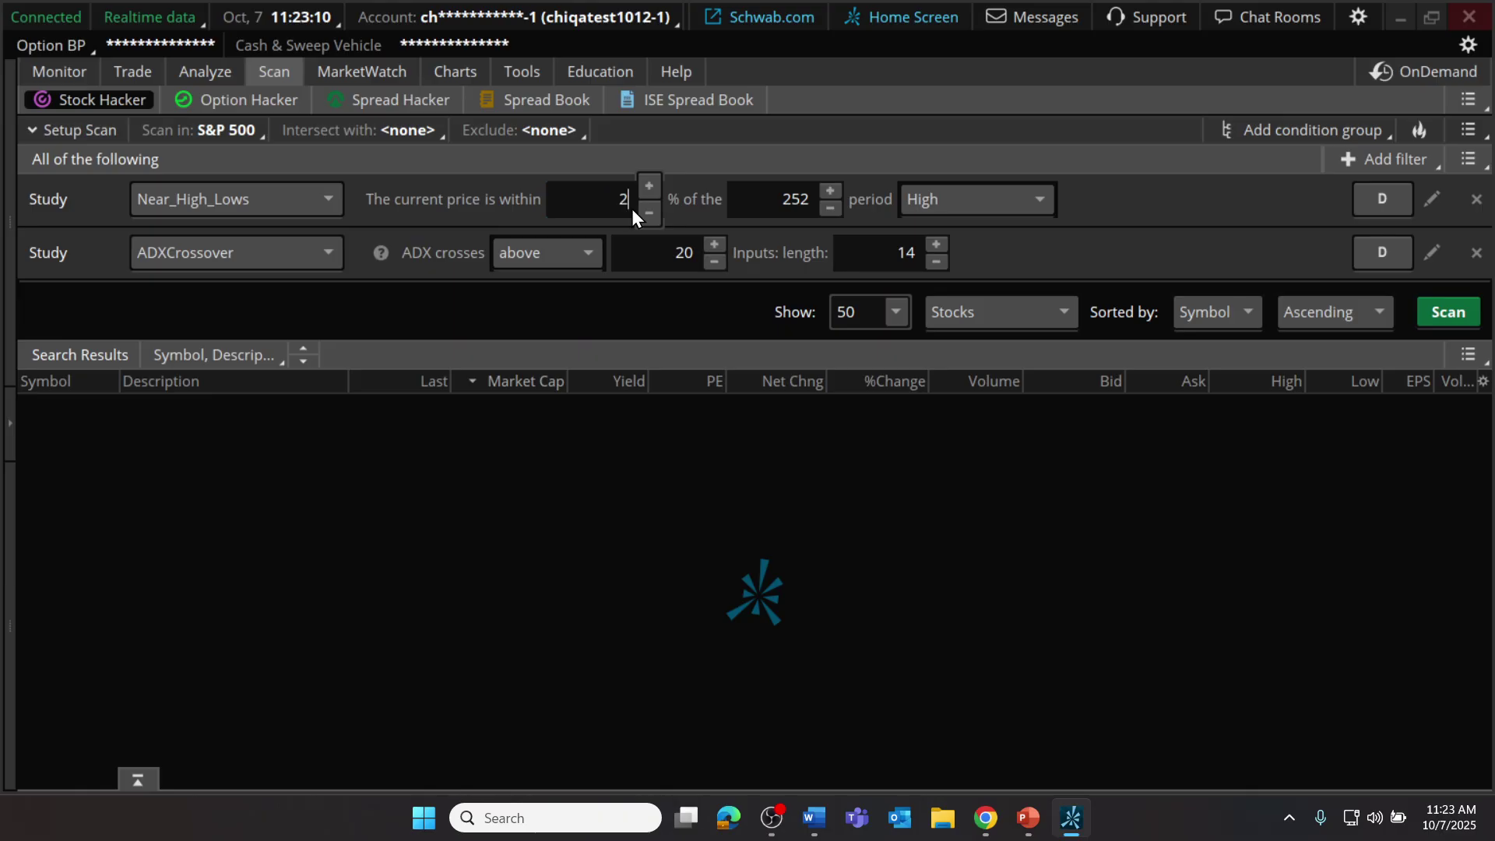
type("0")
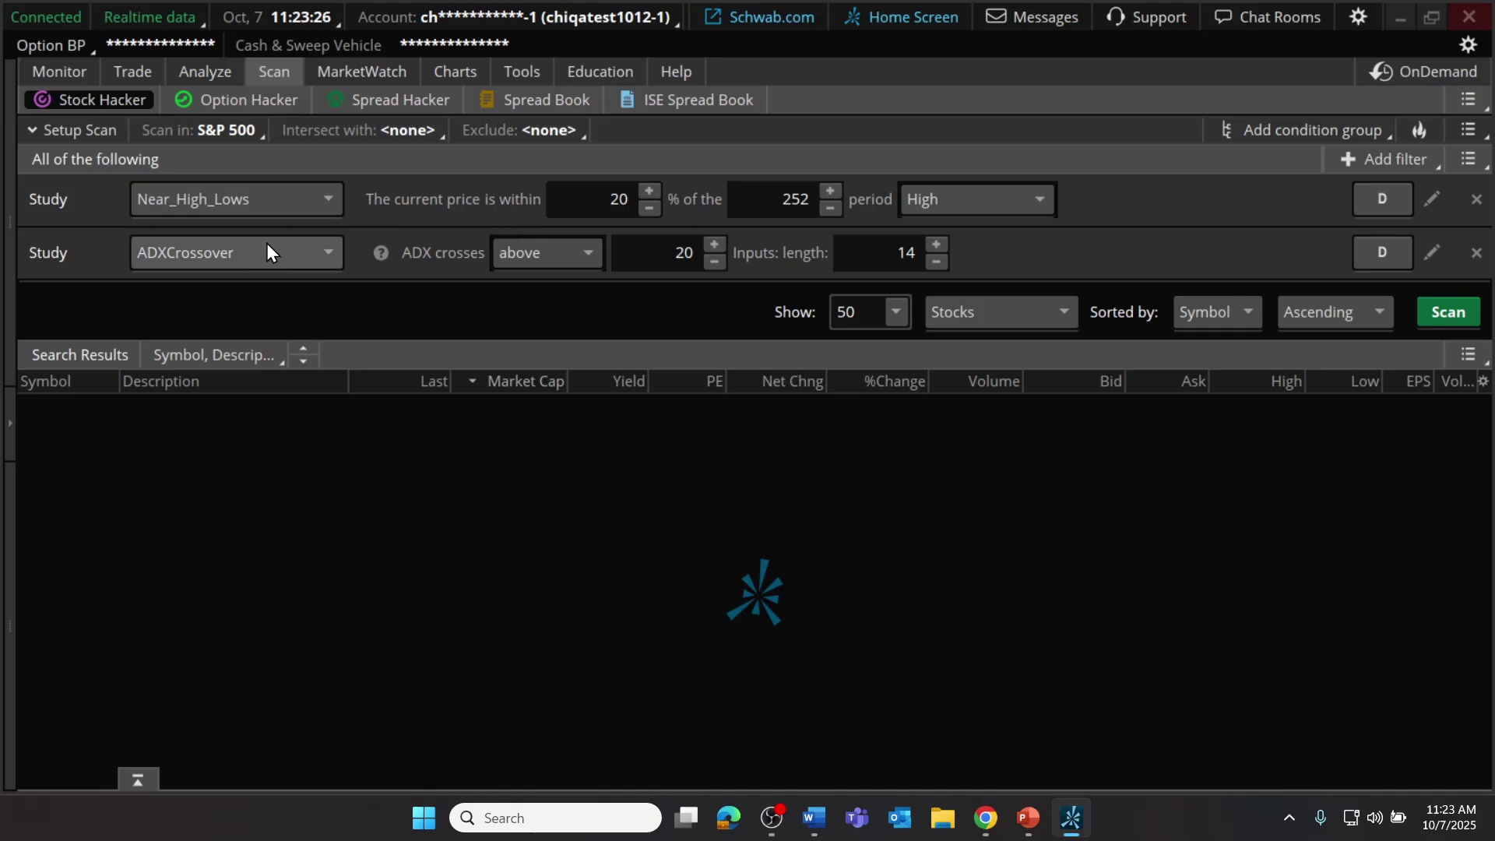
- Delete the ADXCrossover condition from the second filter's custom filter
left_click(225, 255)
left_click(366, 241)
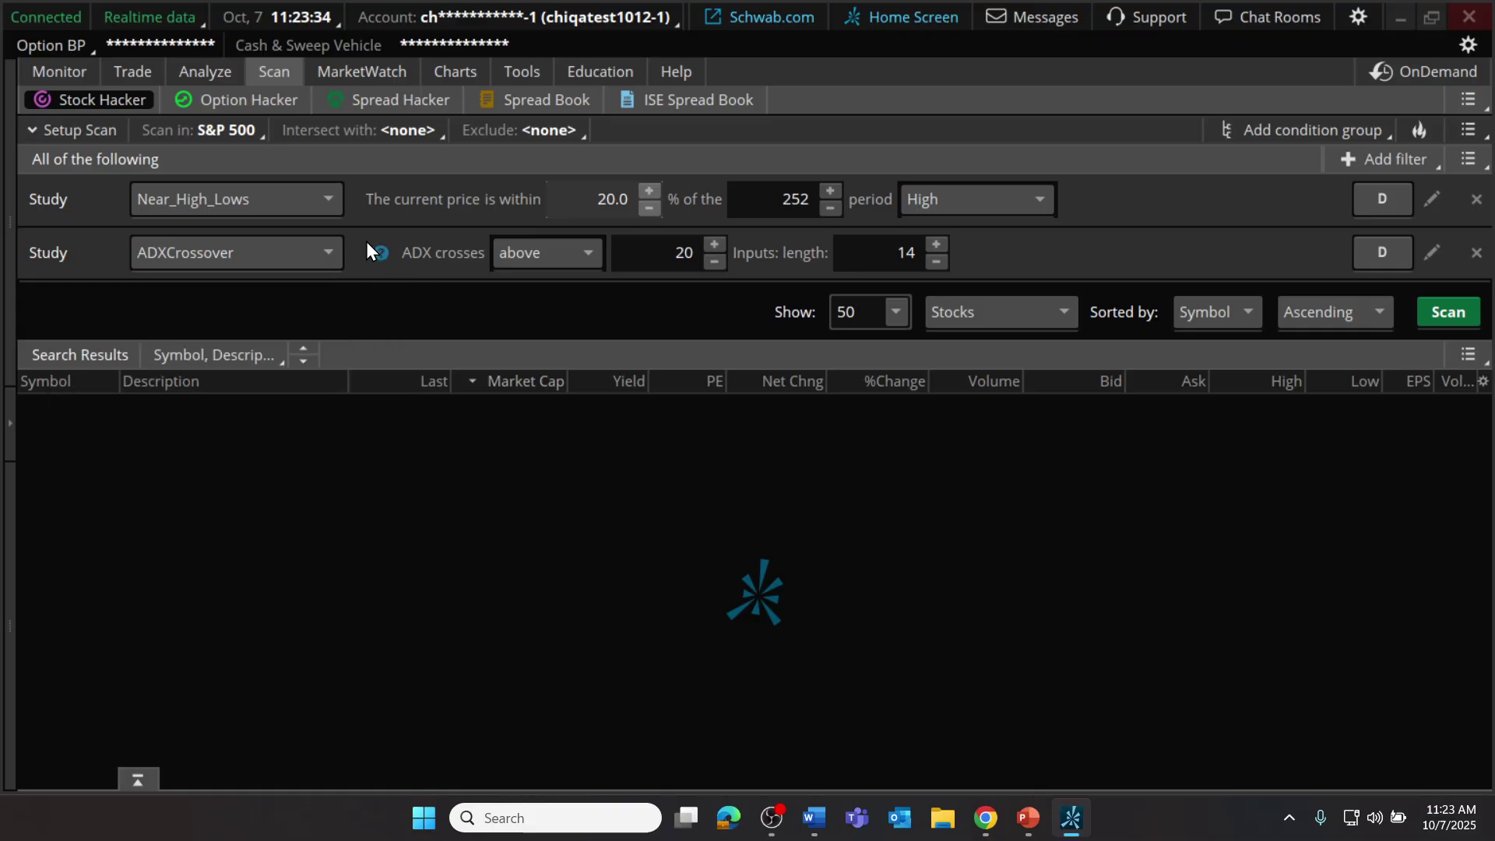
left_click(1434, 253)
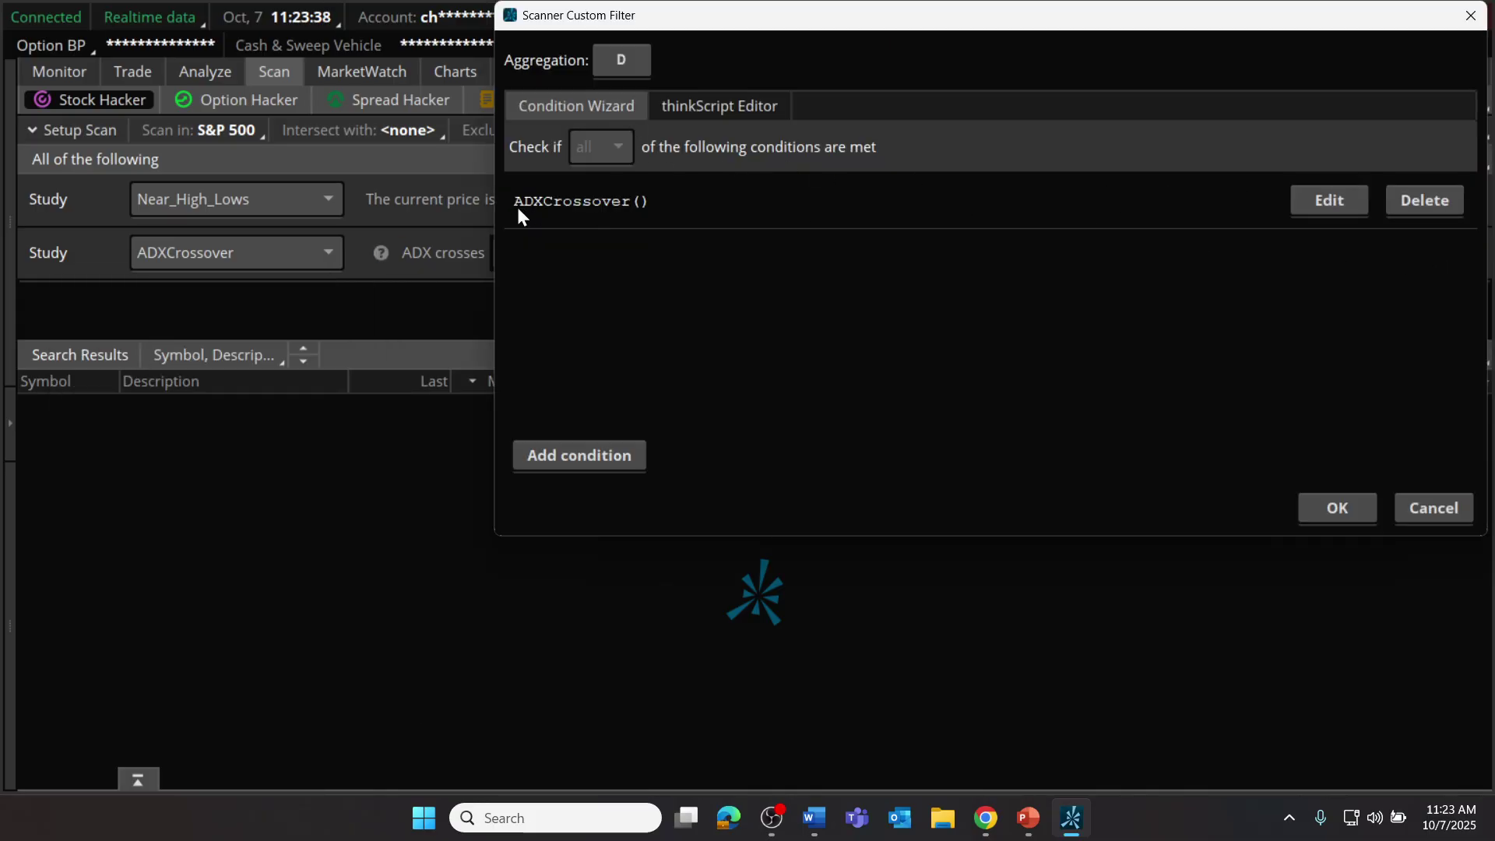
left_click(1428, 204)
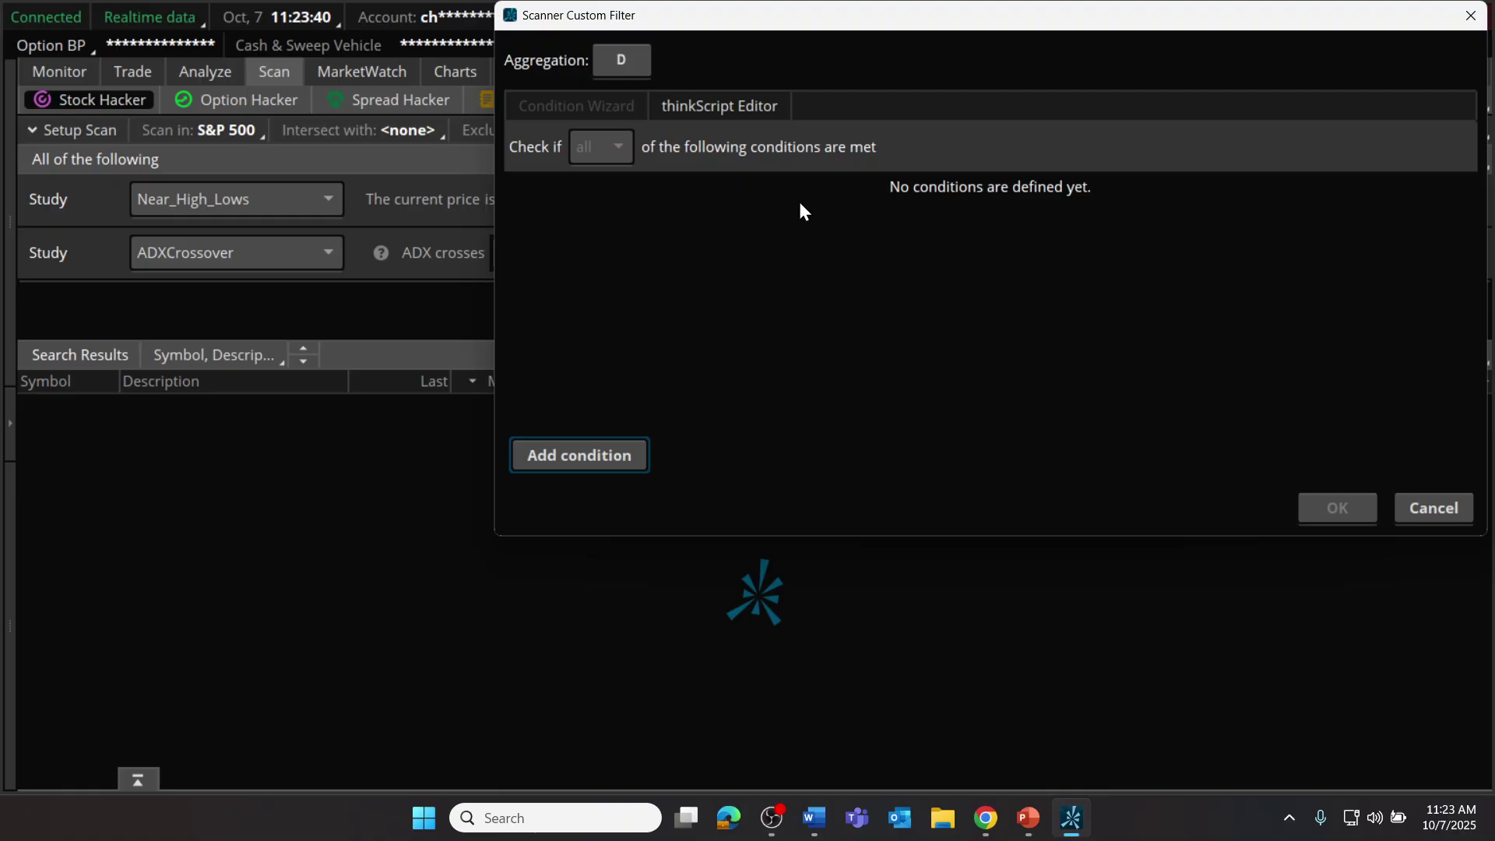
- Add a new study condition using StochasticDistanceOsc, found by searching 'dist'
left_click(564, 455)
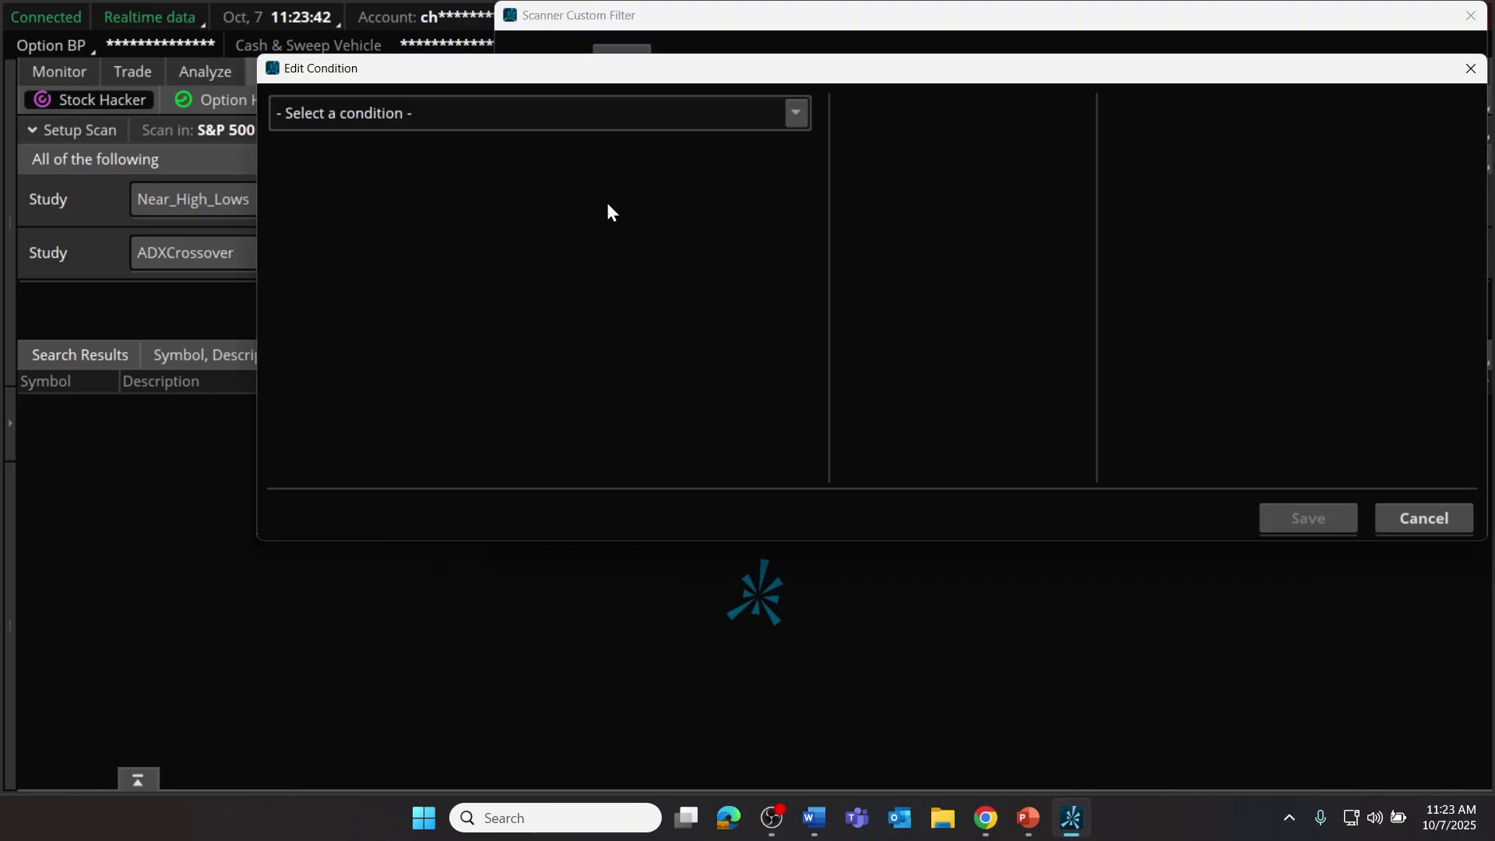
left_click(669, 116)
left_click(425, 189)
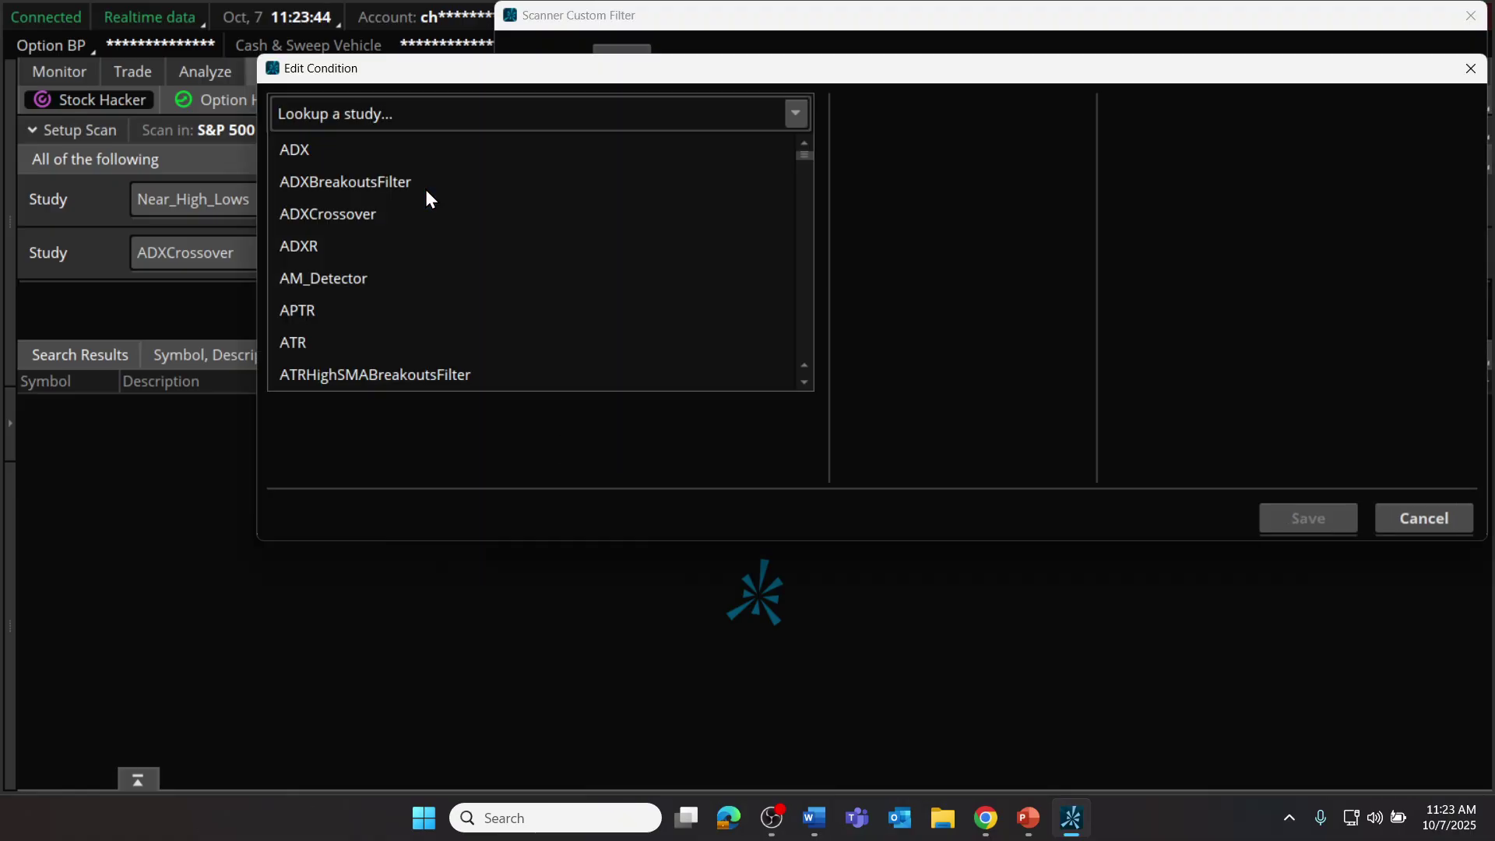
left_click(440, 114)
type("dis")
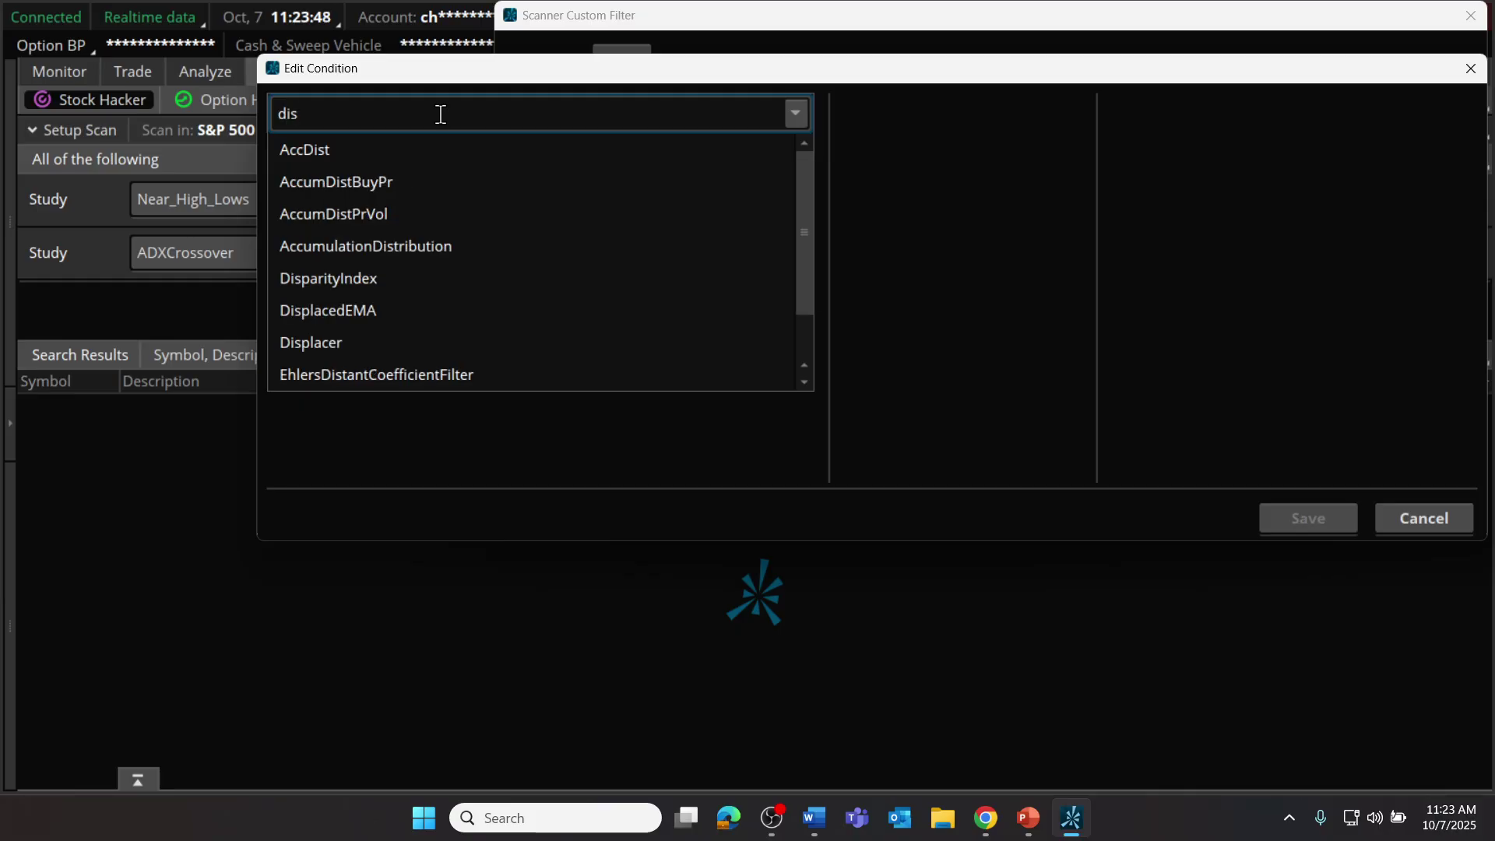
type("t")
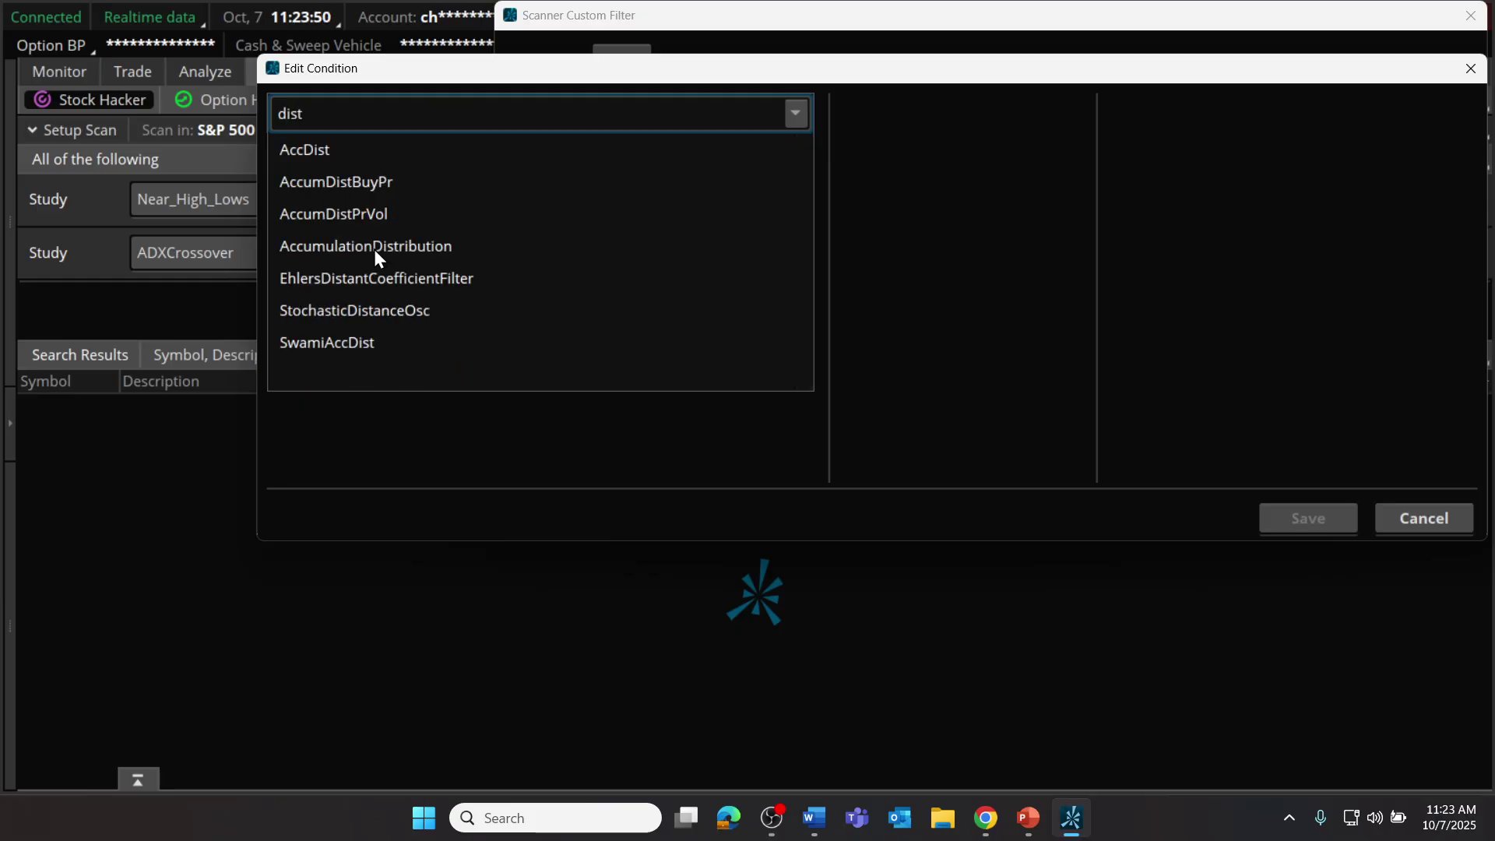
left_click(320, 311)
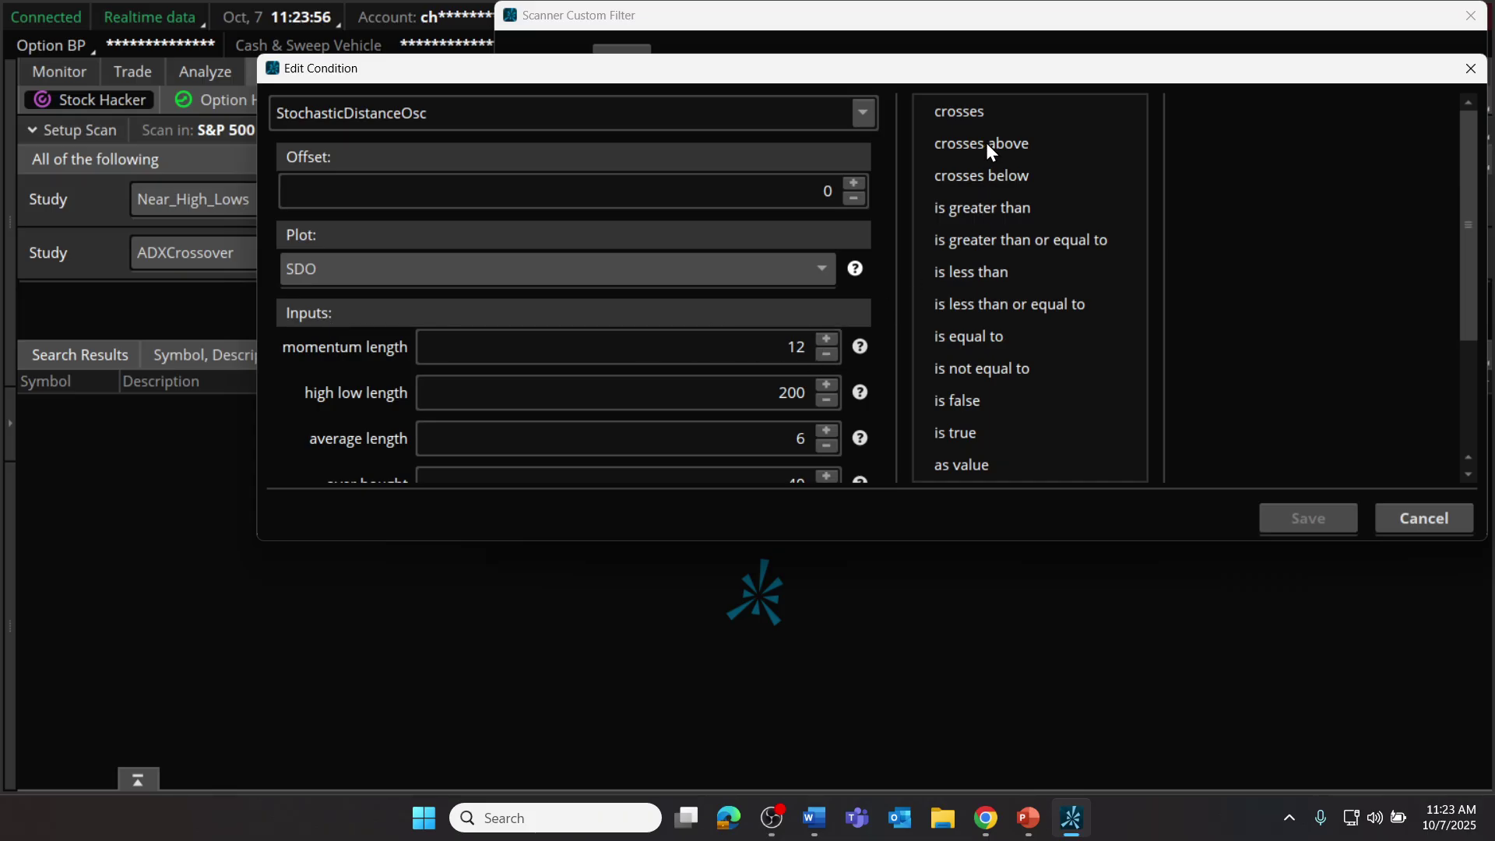
- Set the condition to StochasticDistanceOsc SDO is less than the value -40, and save
left_click(965, 277)
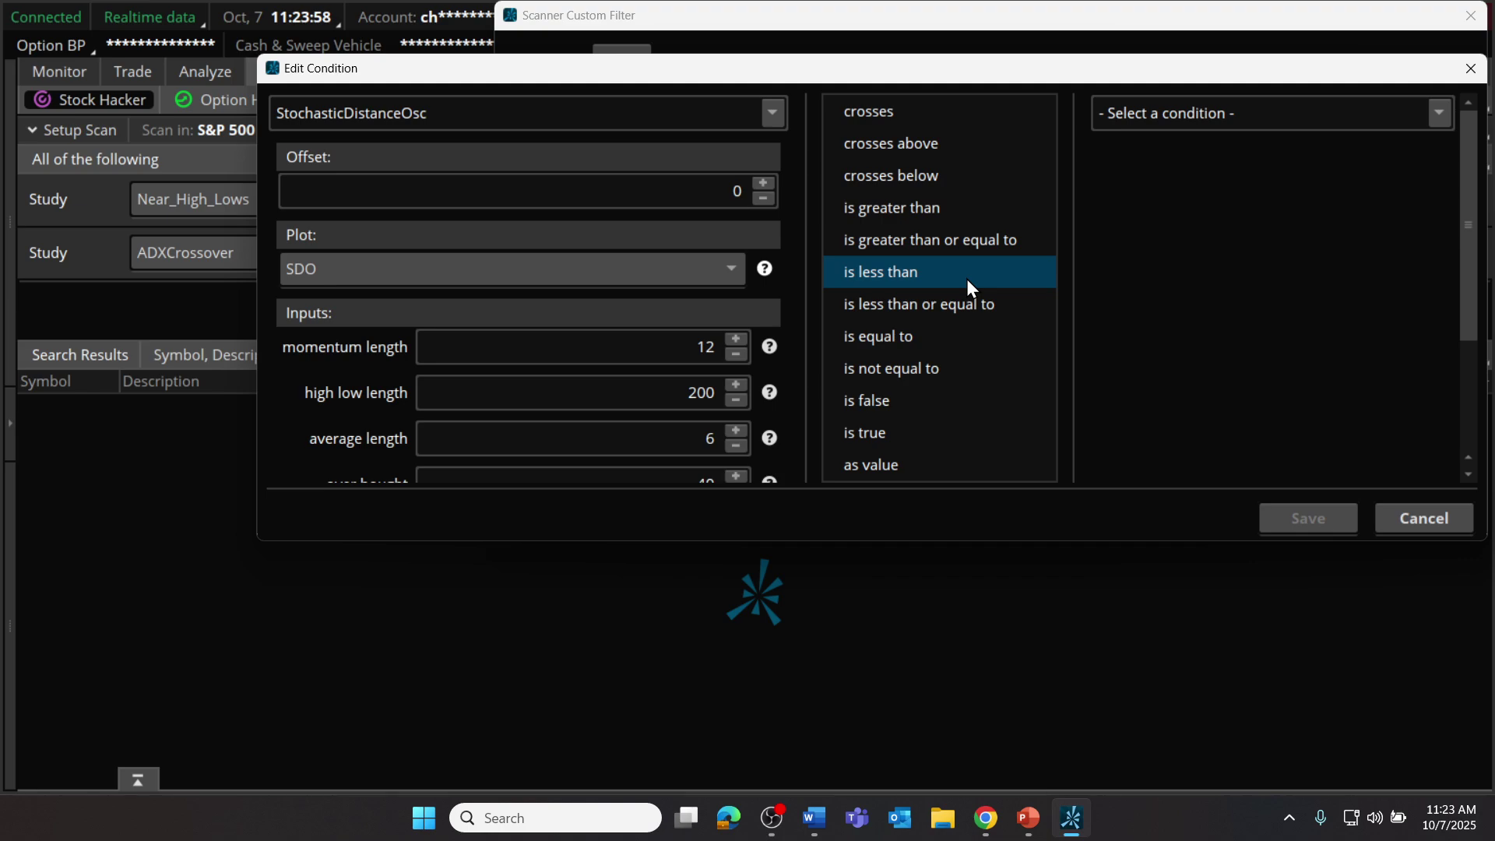
left_click(1436, 114)
left_click(1283, 161)
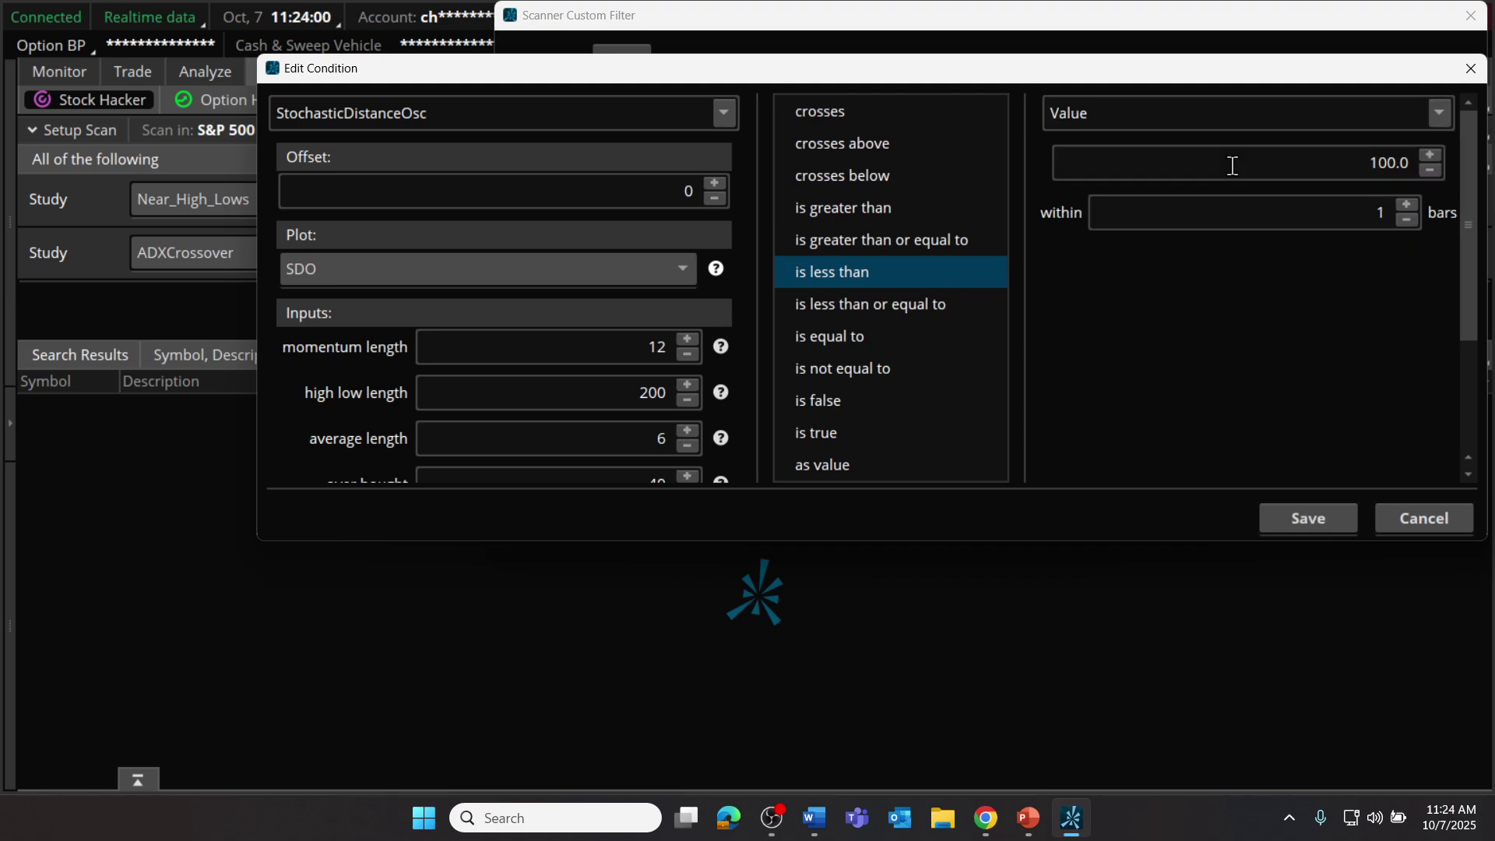
double_click(1423, 160)
type("-40")
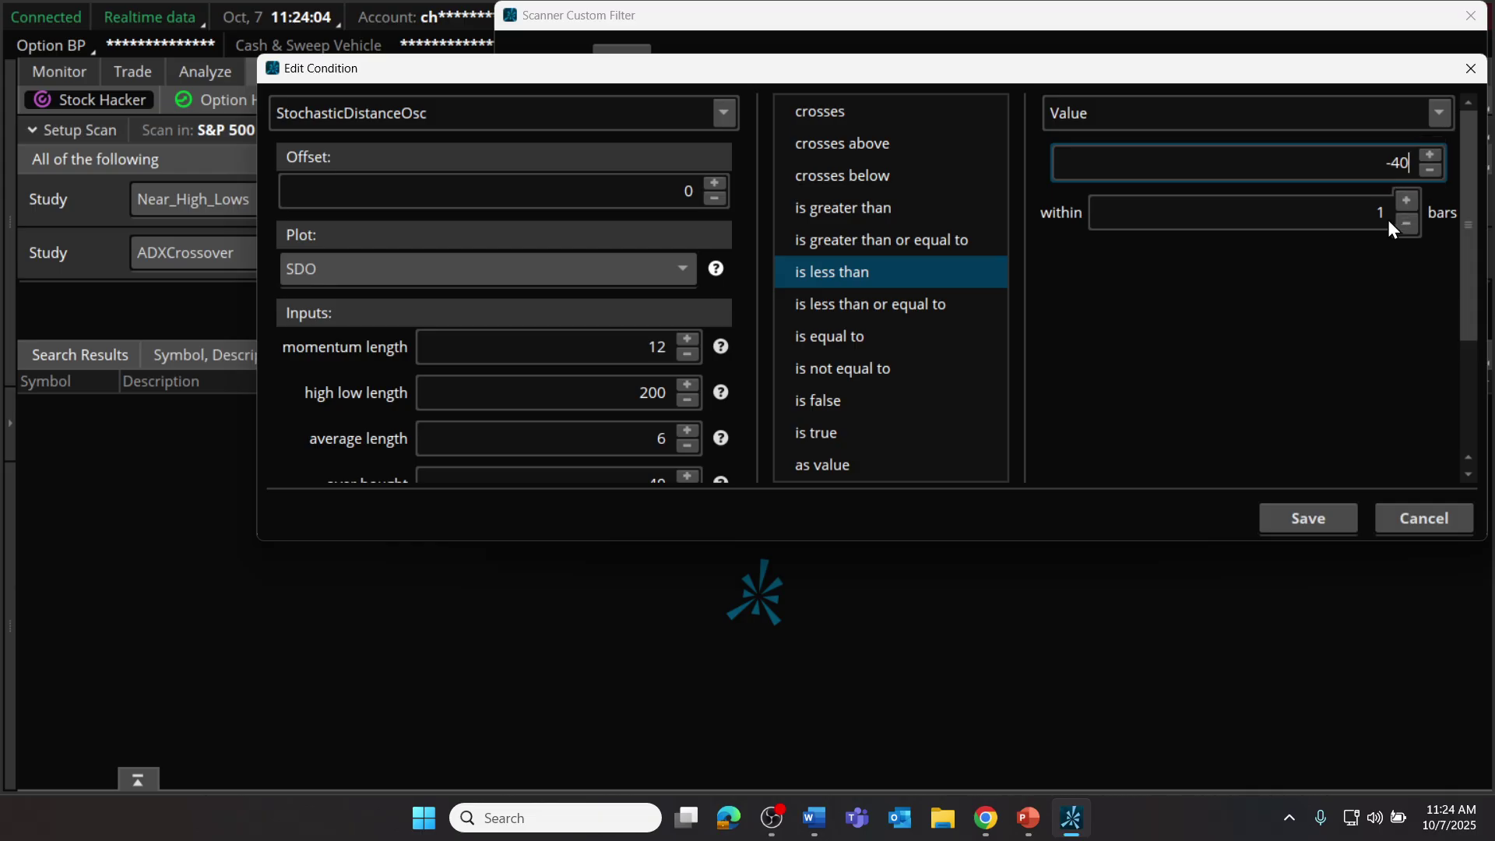
left_click(1377, 212)
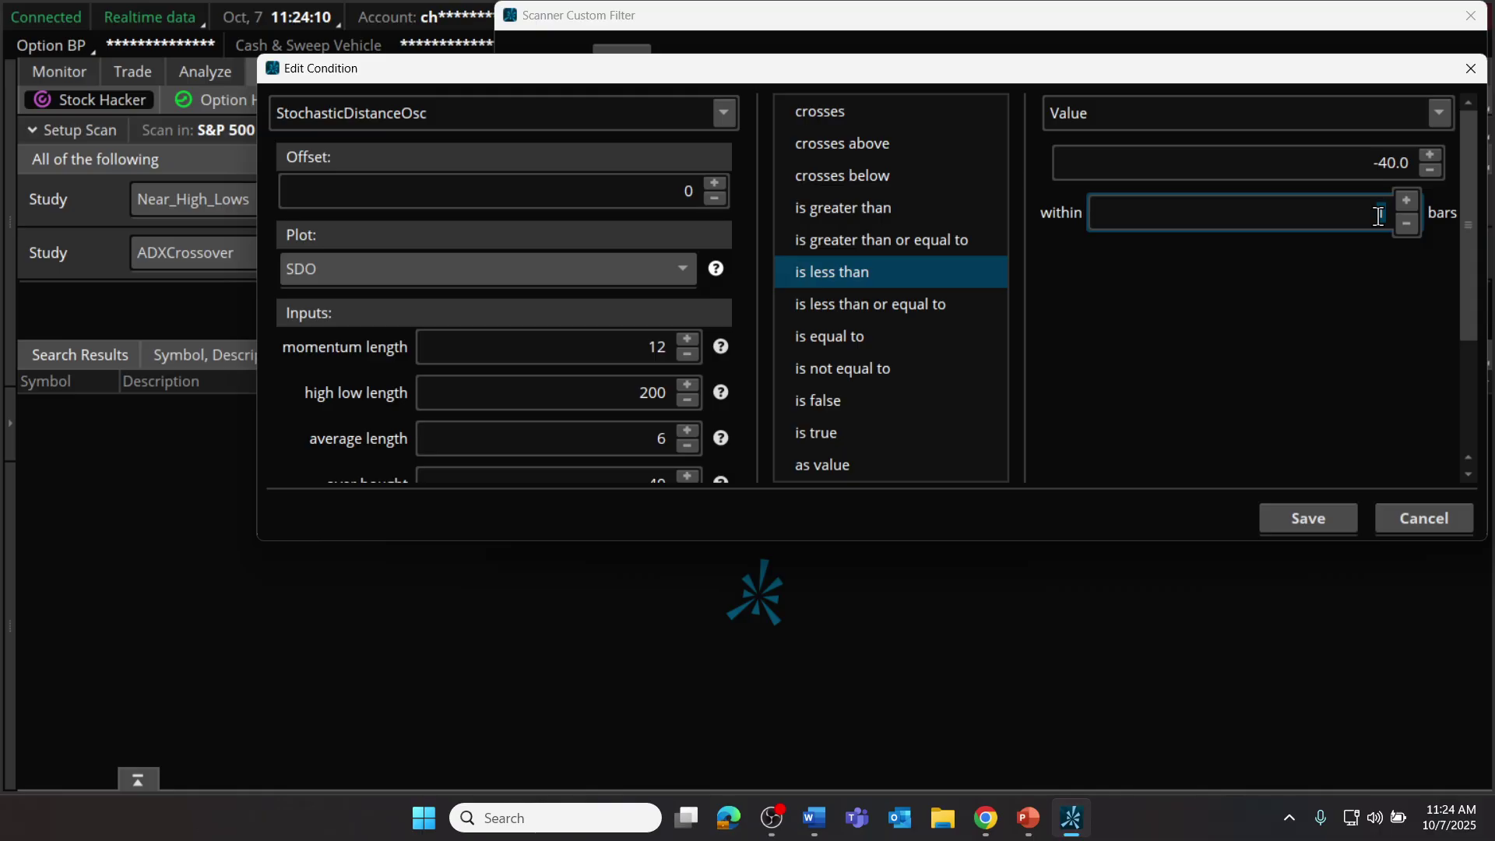
left_click(1295, 520)
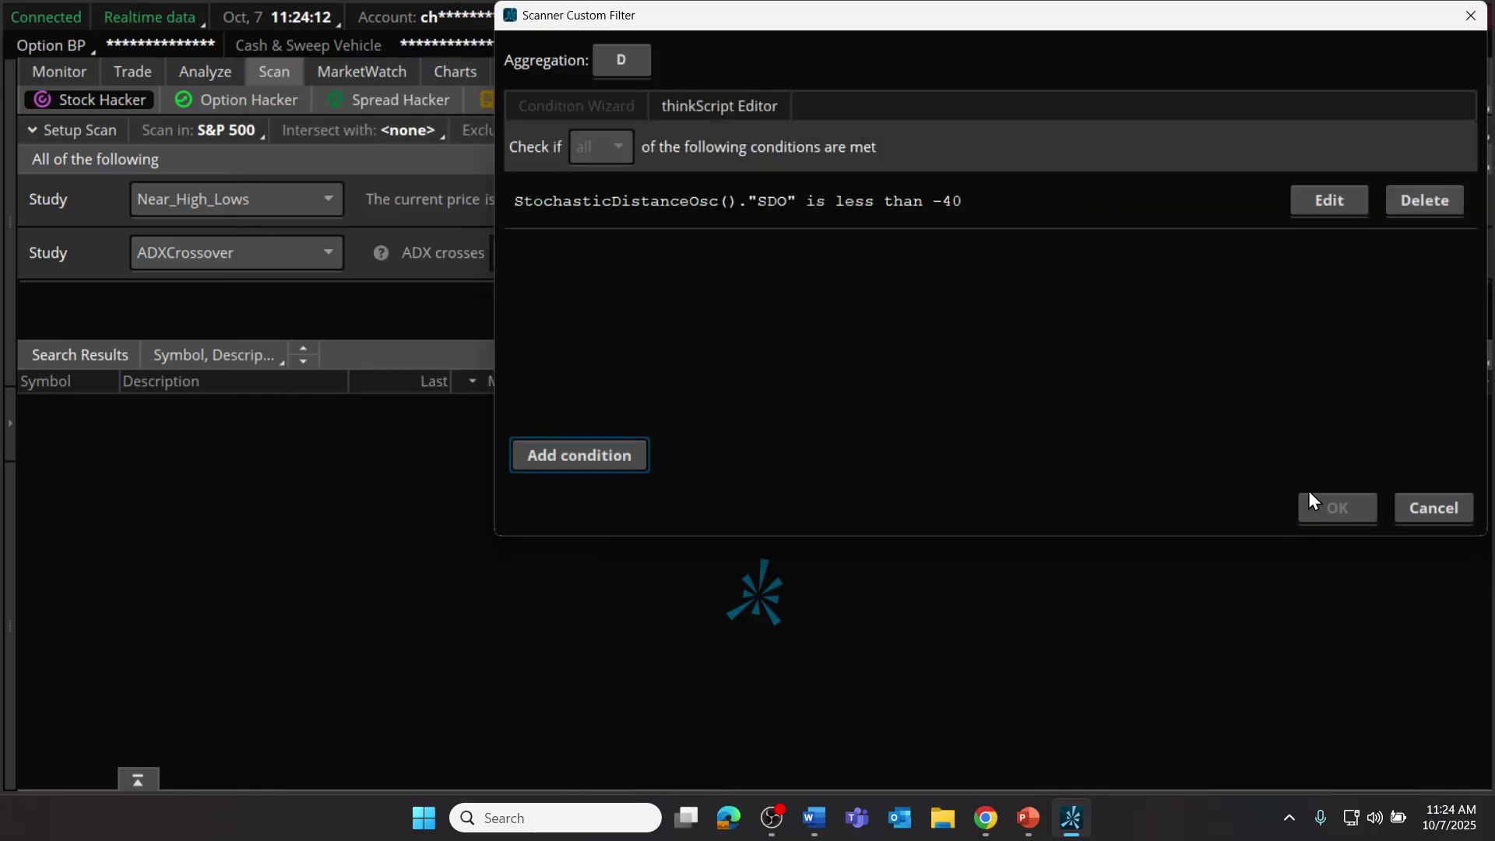
- Confirm the custom SDO below -40 filter as the scan's second study
left_click(1335, 507)
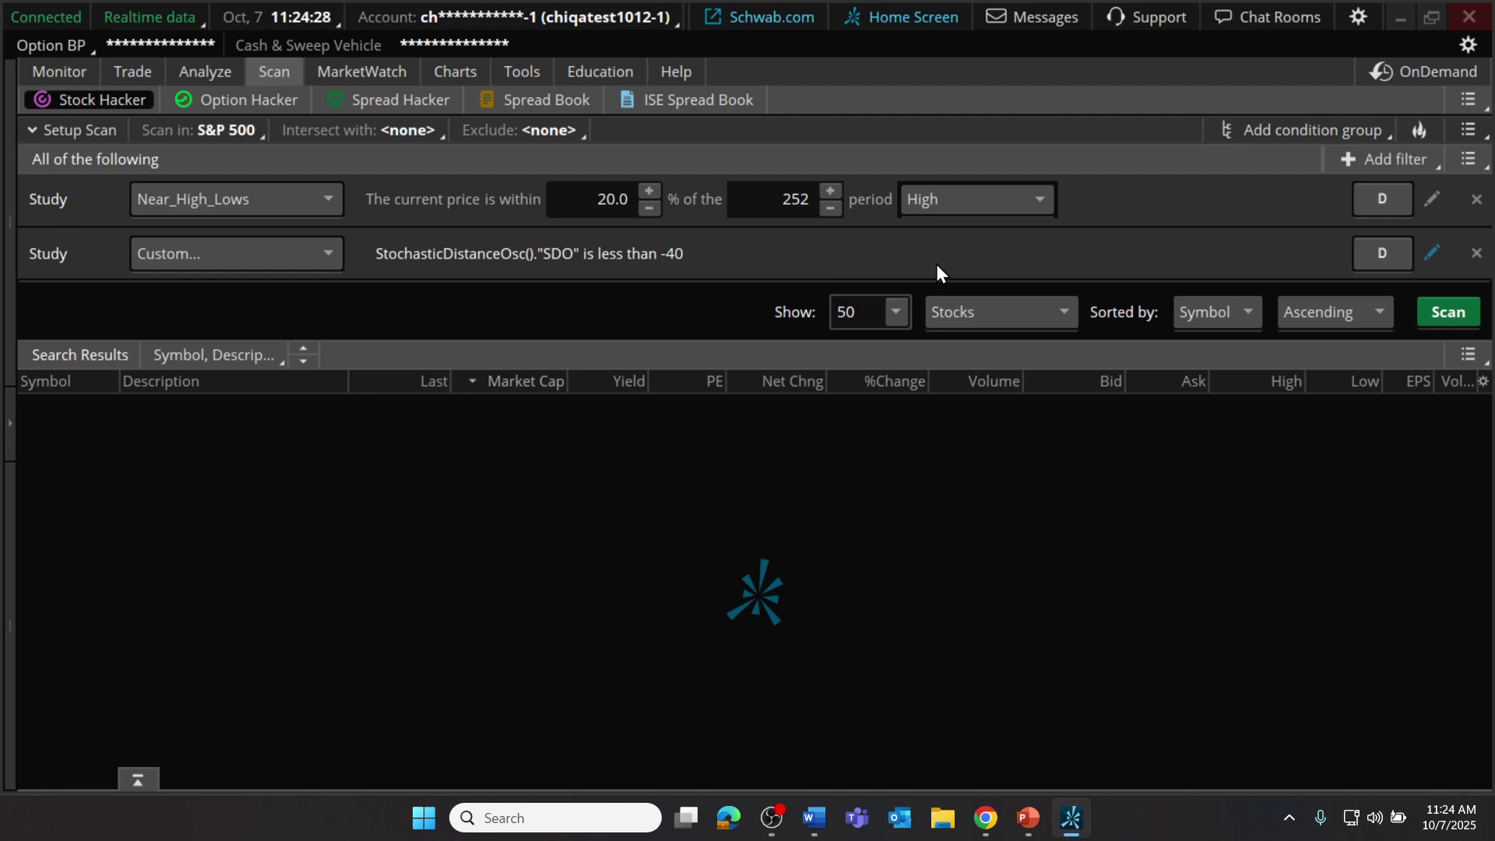
- Run the S&P 500 scan for its 13 matches, then return to the PG chart
left_click(1445, 311)
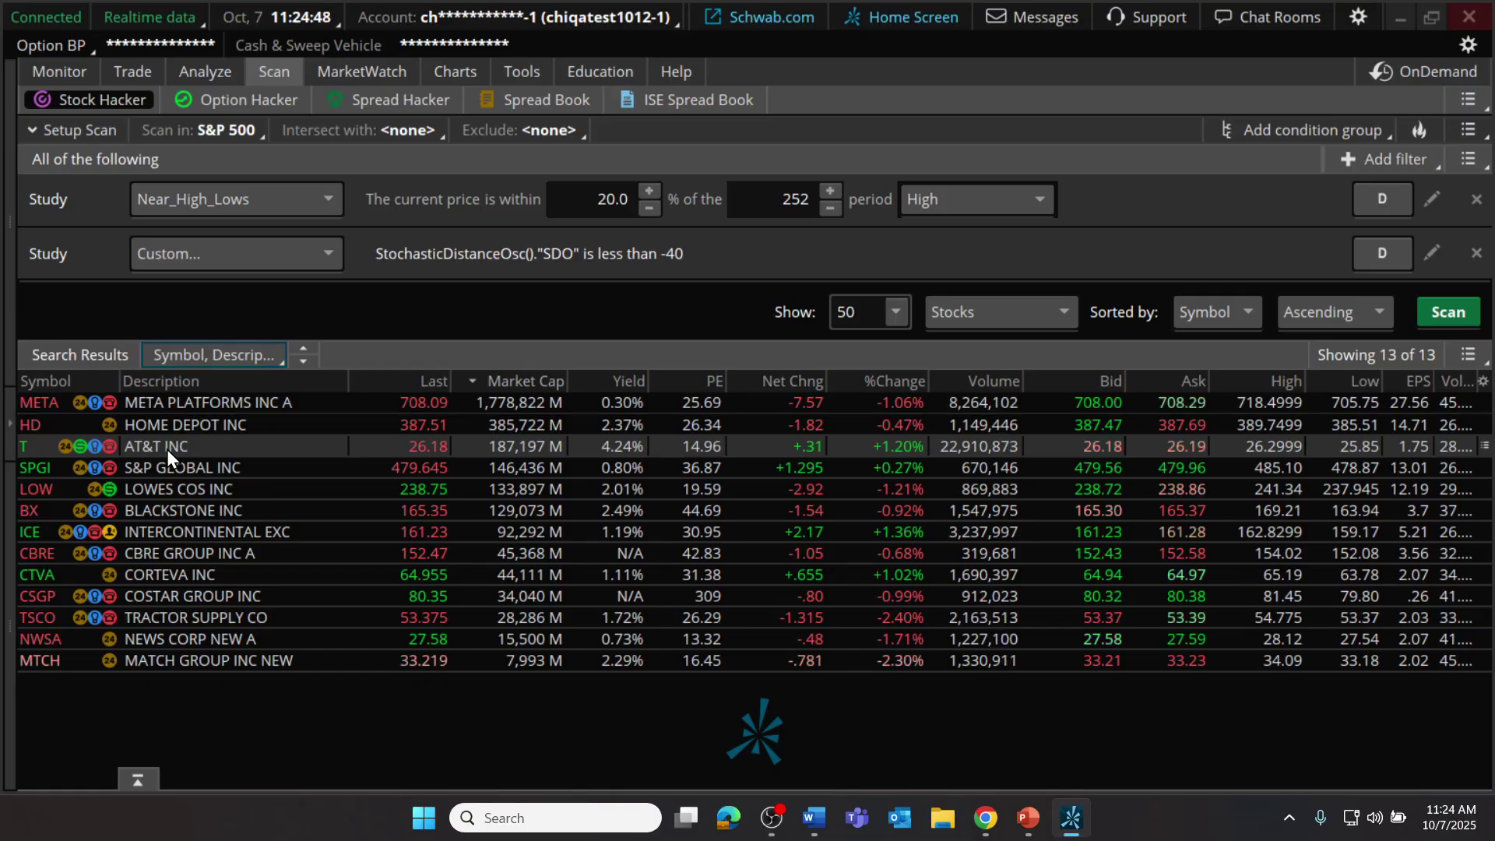
left_click(455, 71)
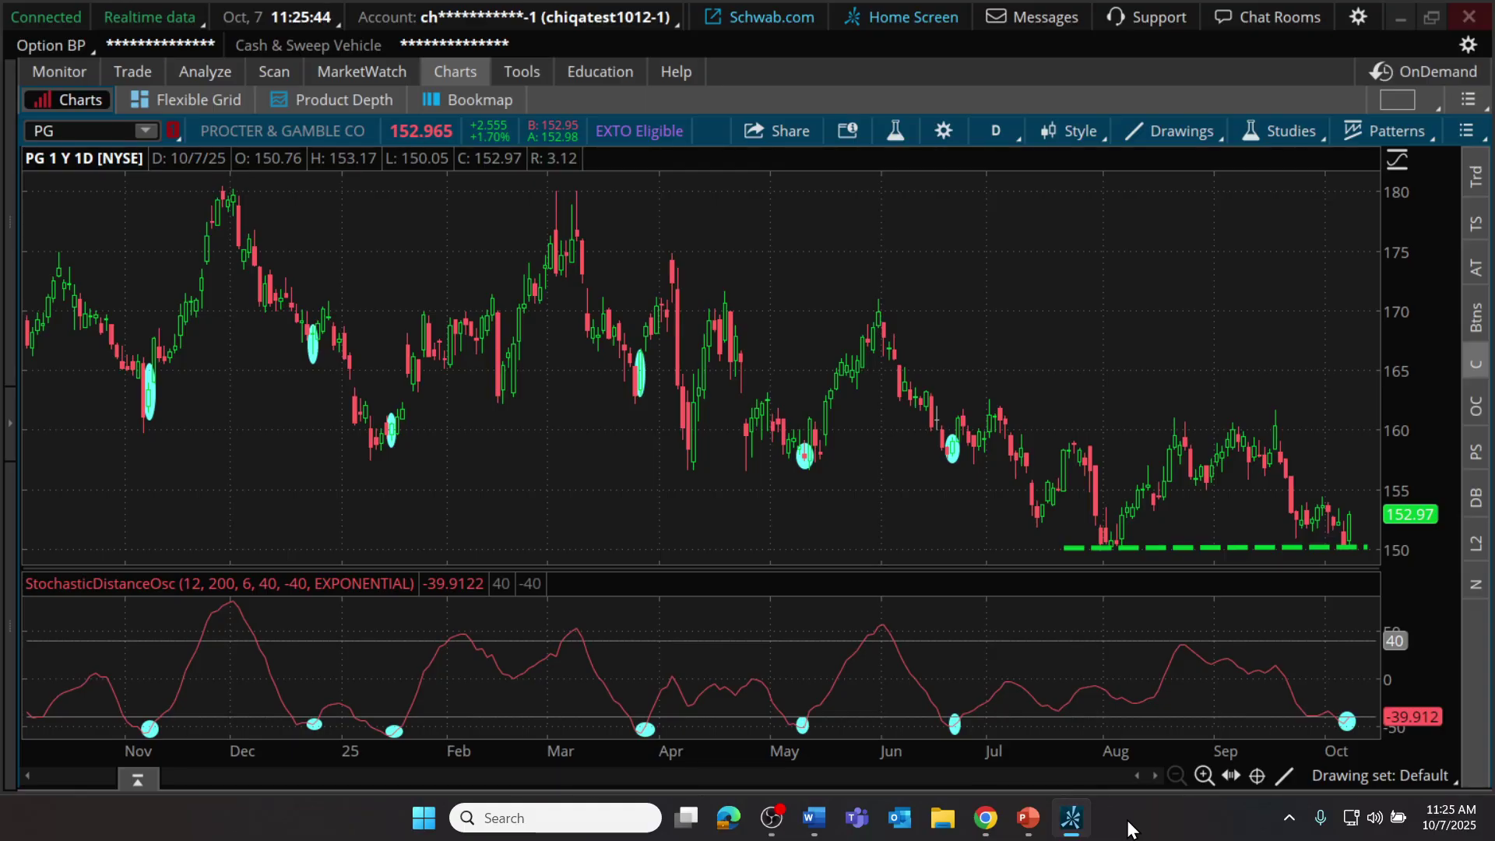
- Switch from the thinkorswim chart to the Trader Talks: Schwab Coaching Webcasts YouTube channel in Chrome
mouse_move(985, 817)
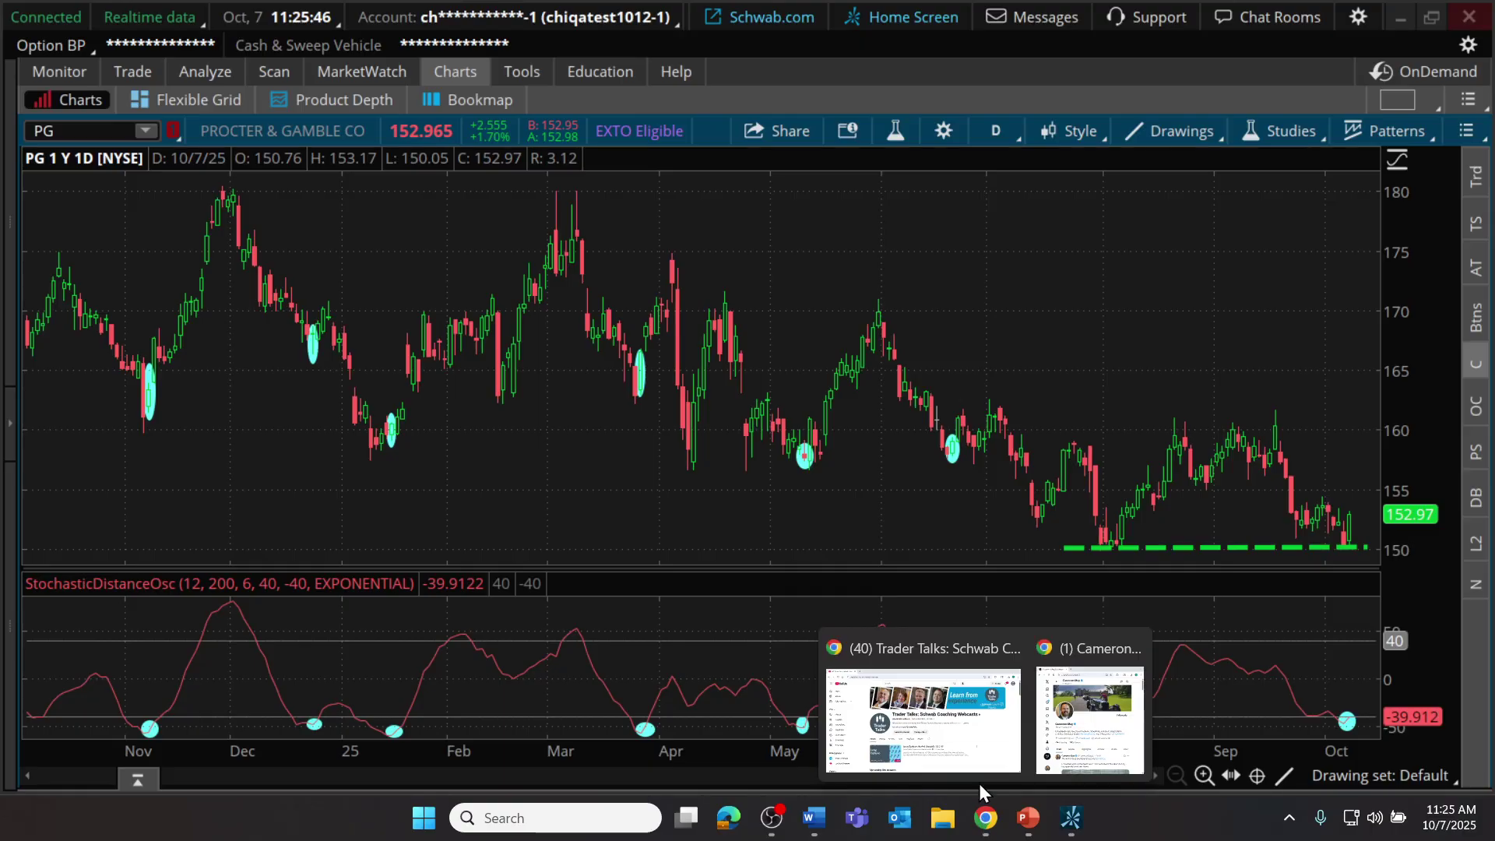
left_click(979, 774)
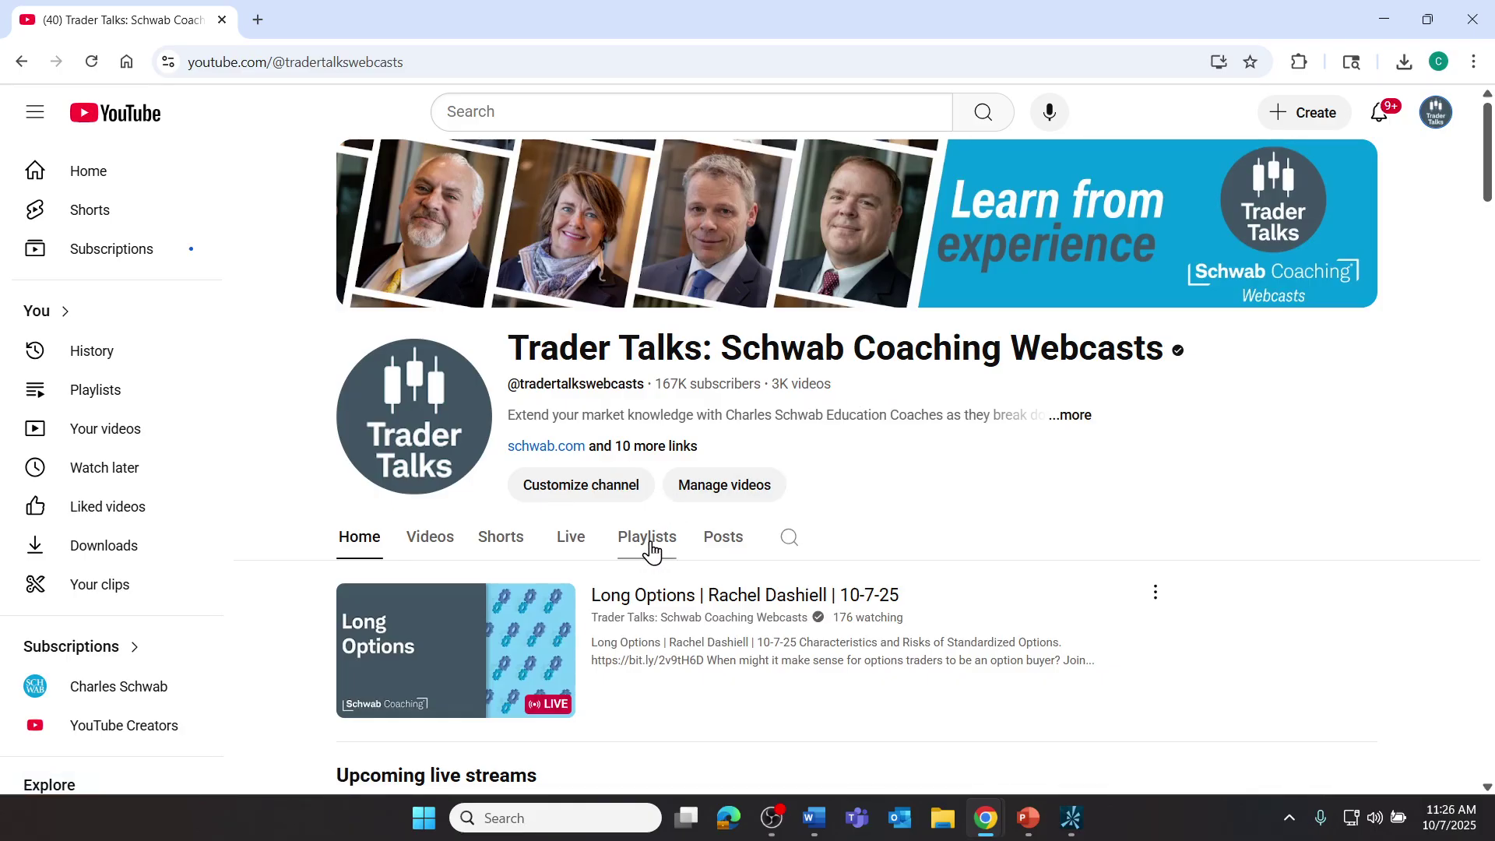
- Search the Trader Talks channel for 'distance' to list its Stochastic Distance Oscillator videos
left_click(788, 544)
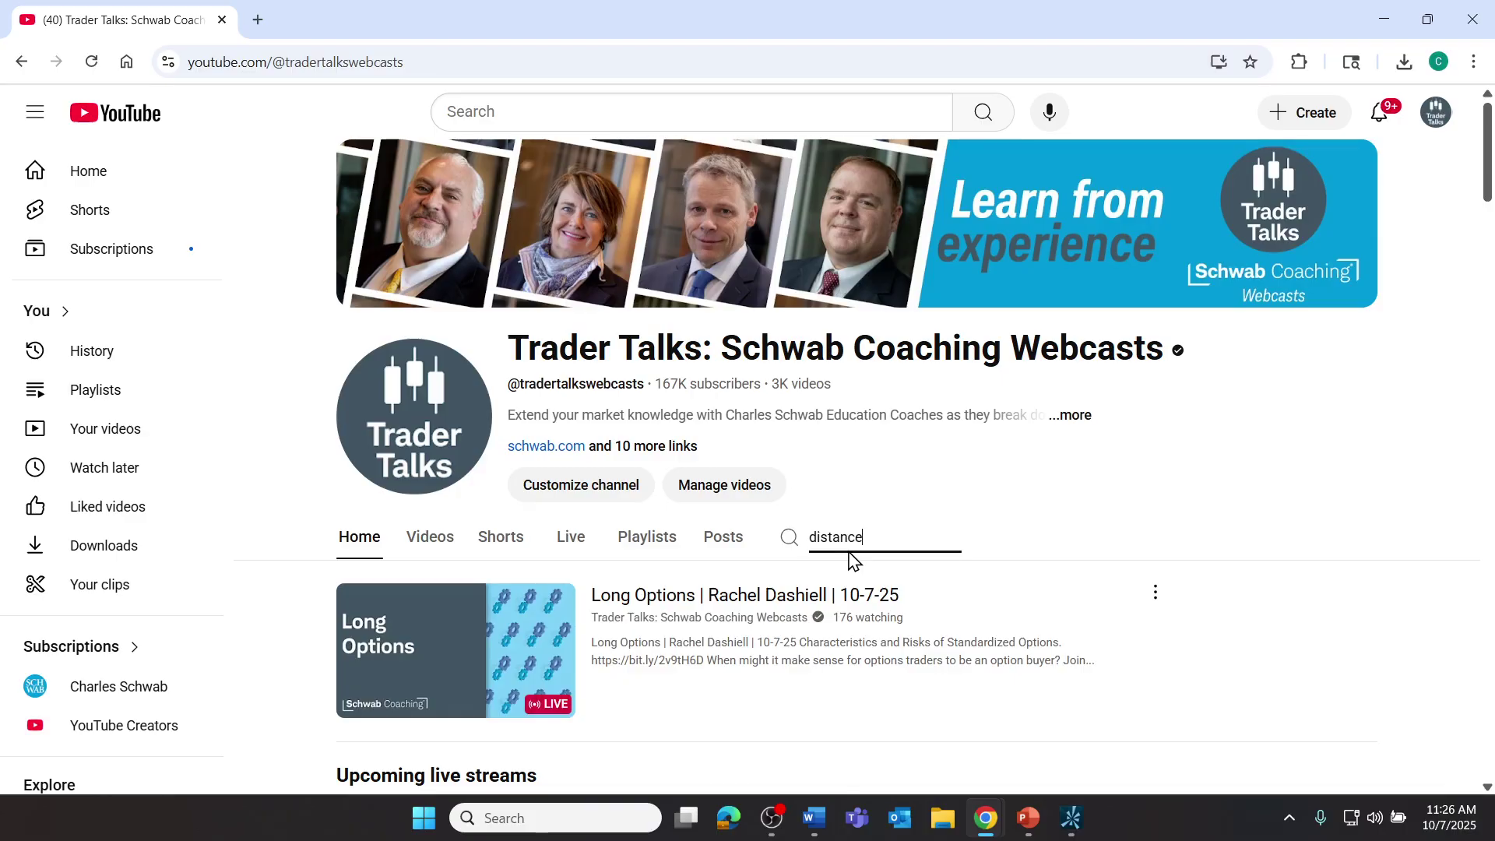
key("Return")
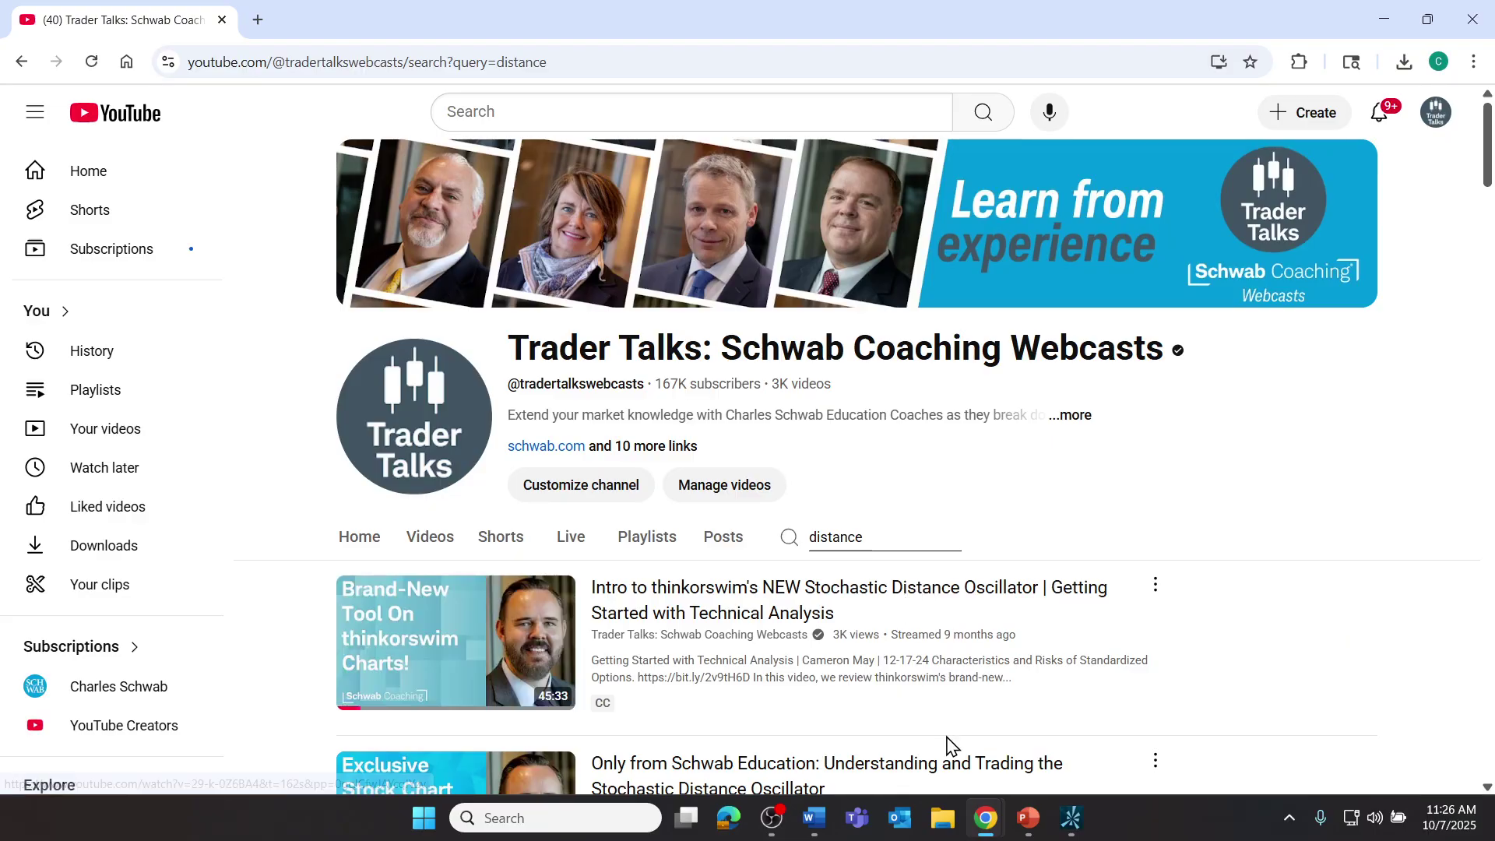
- Show the coach's X profile and scroll down to his latest Oct 2 post
mouse_move(985, 832)
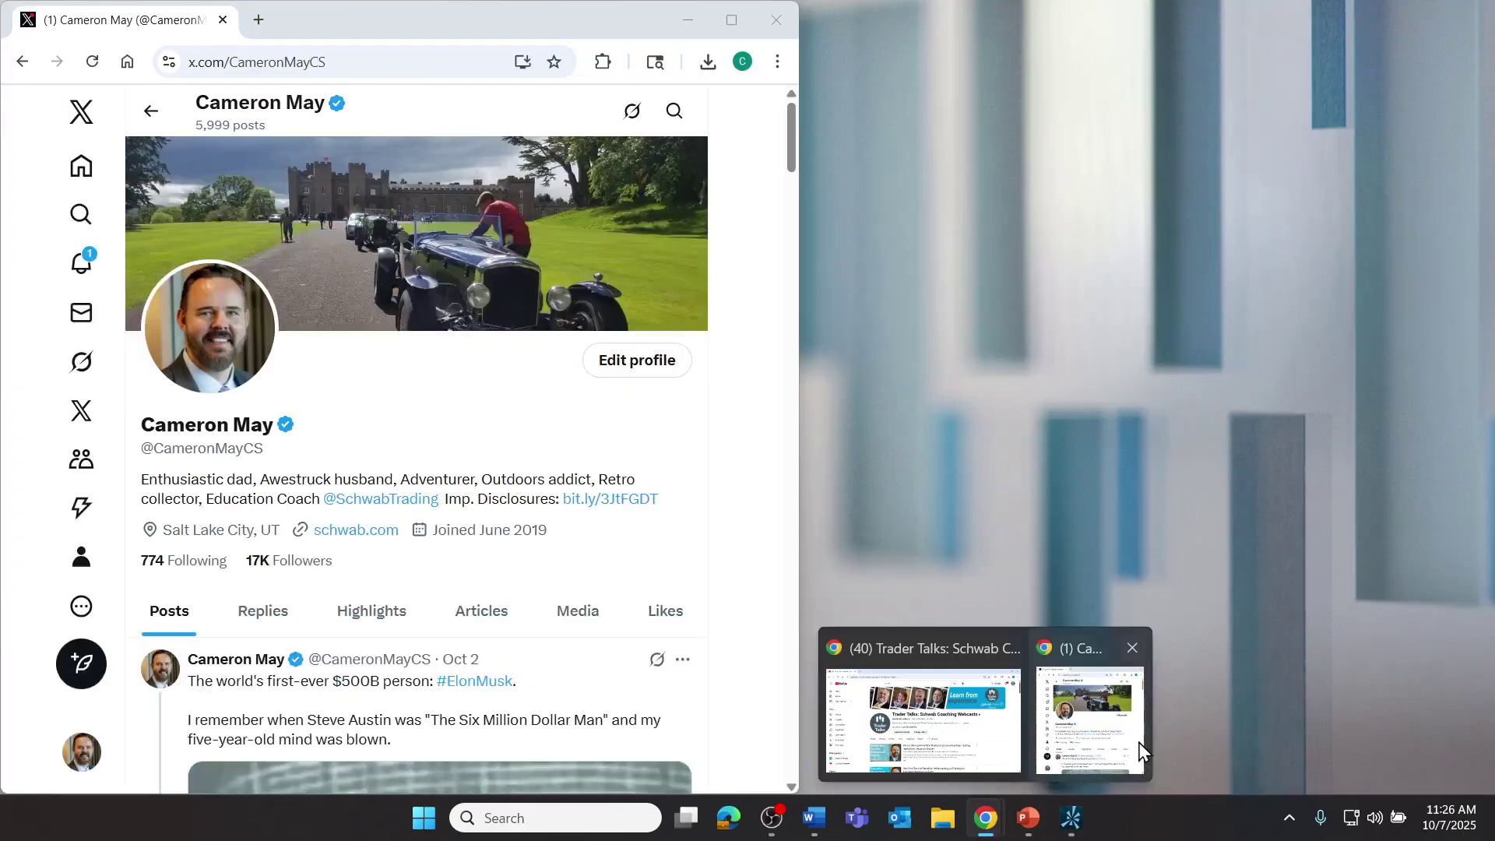
left_click(1140, 749)
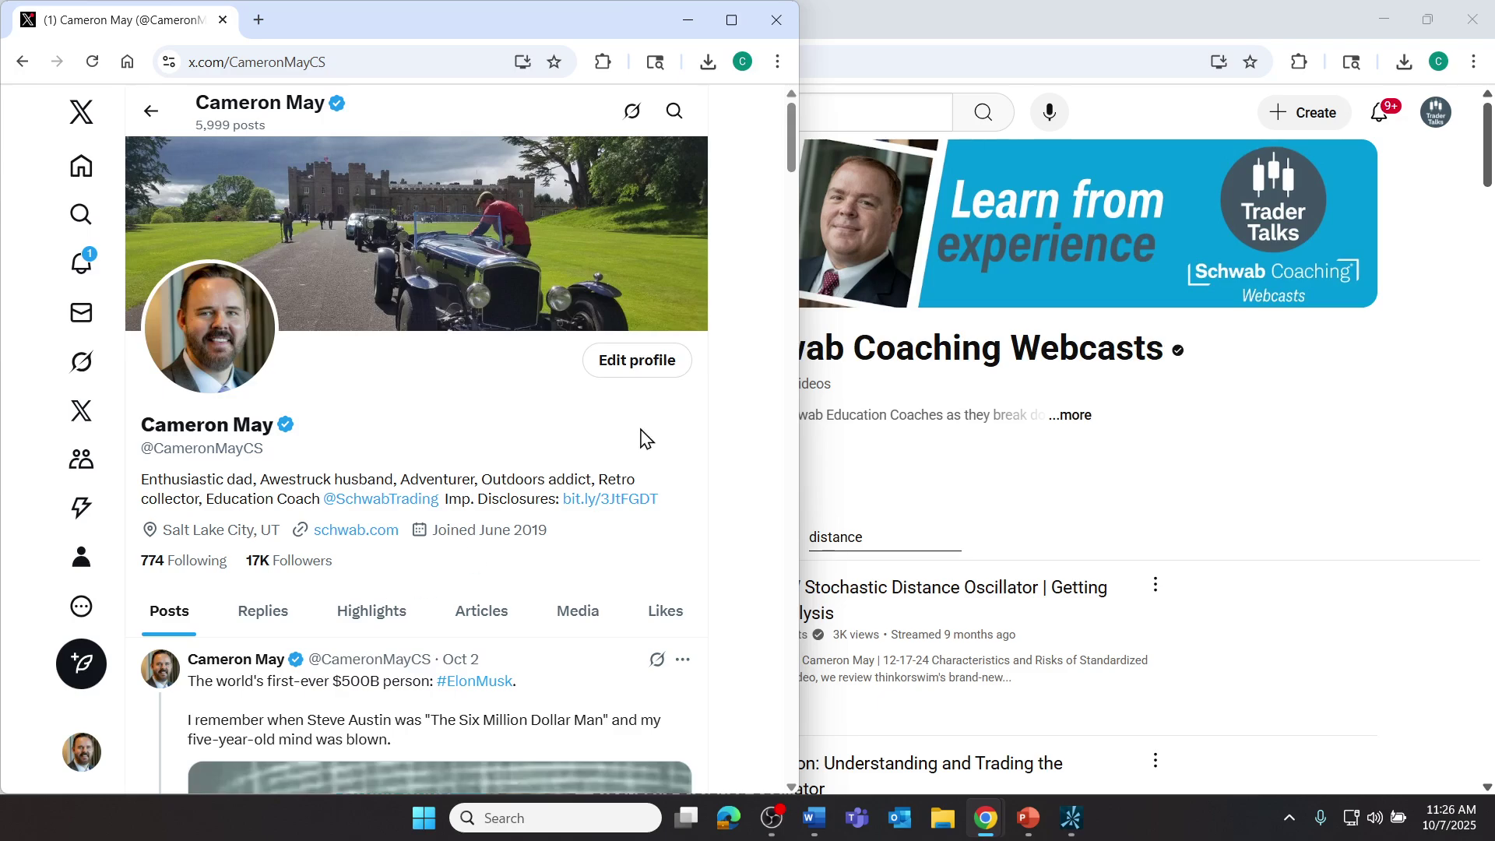
left_click_drag(788, 137, 788, 187)
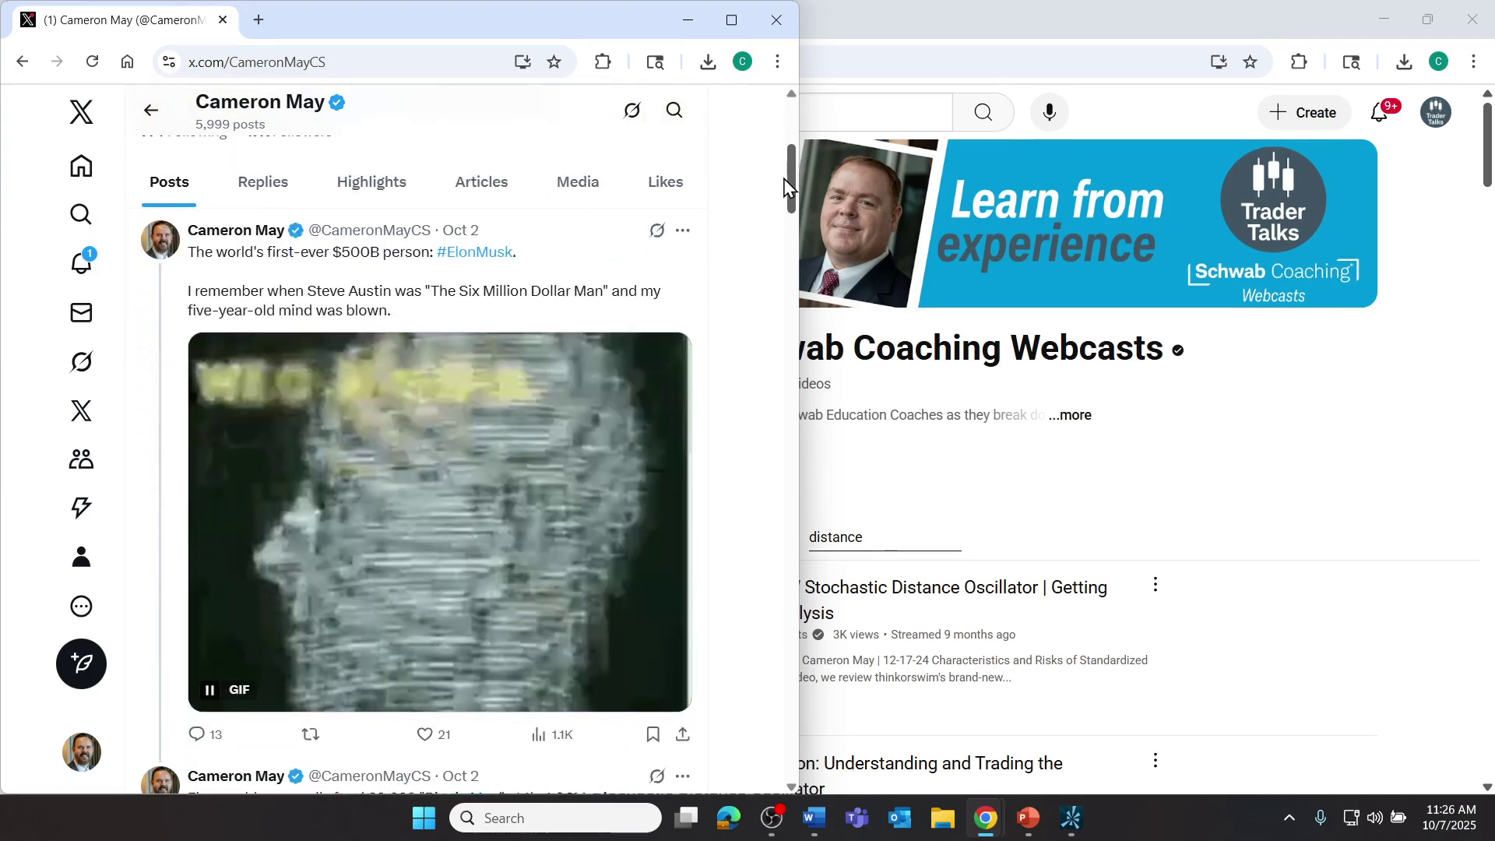